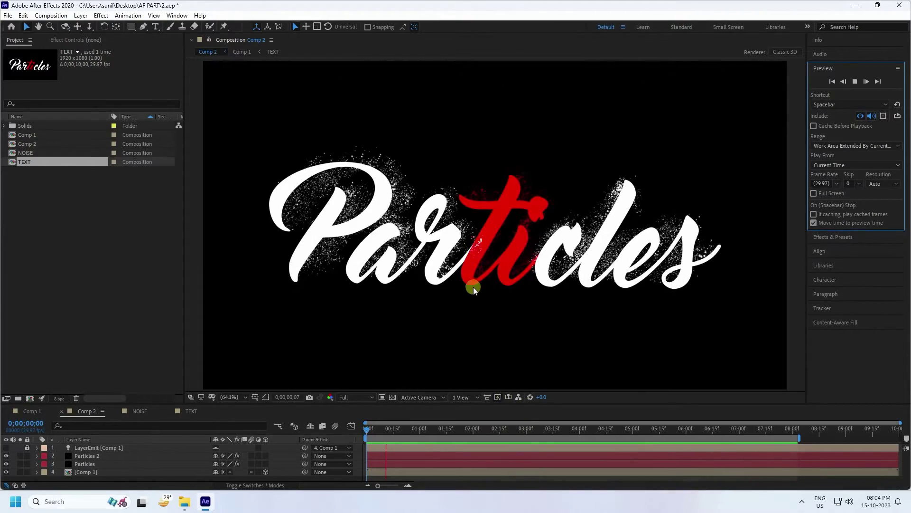
- Stop the Comp 2 preview of the dissolving Particles title at 0;00;02;00
click(517, 286)
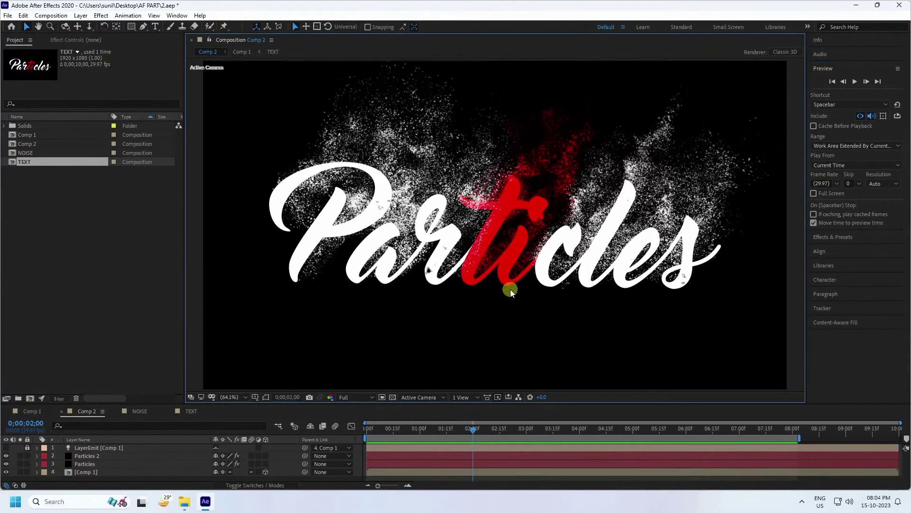
click(7, 15)
- Start a new project without saving and create Comp 1 at HDTV 1080, 29.97 fps
click(17, 24)
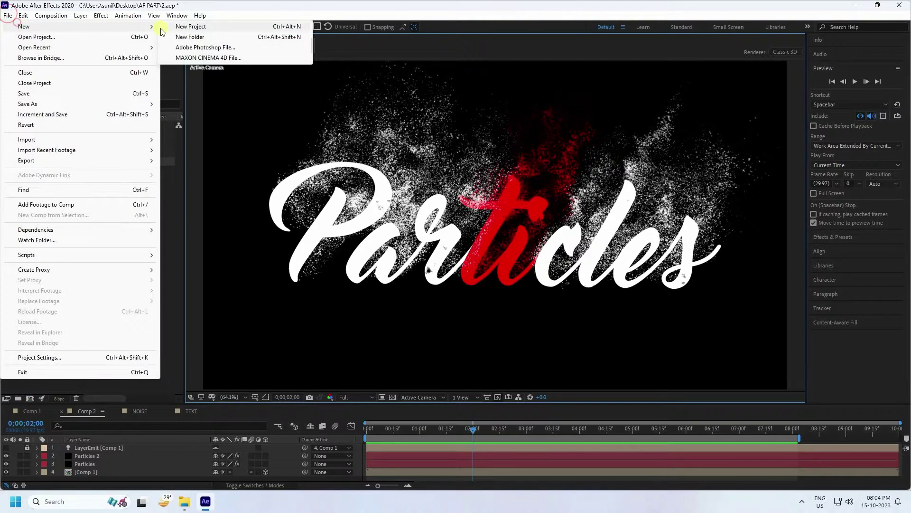
click(188, 28)
click(458, 262)
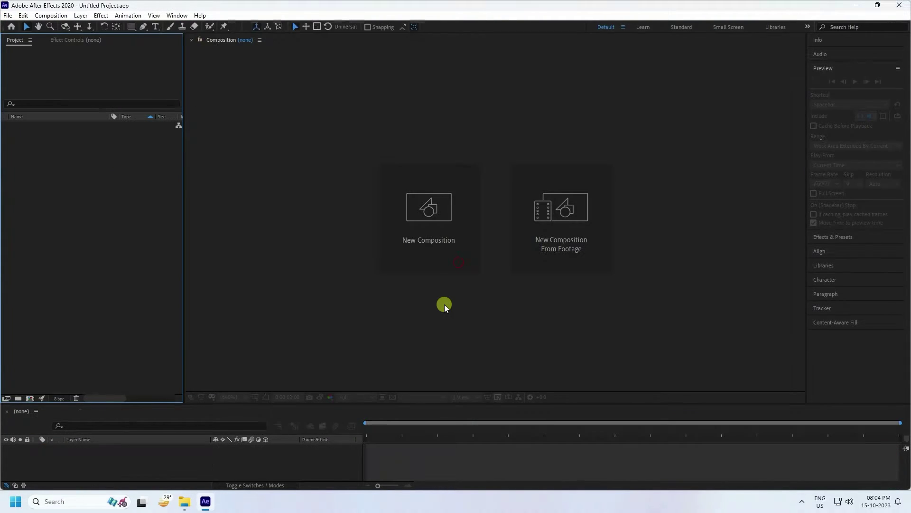
click(397, 247)
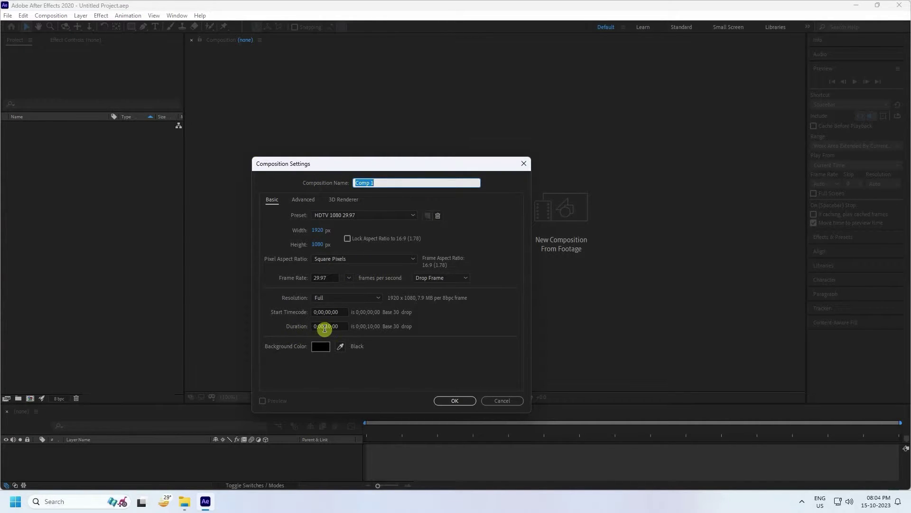
click(462, 402)
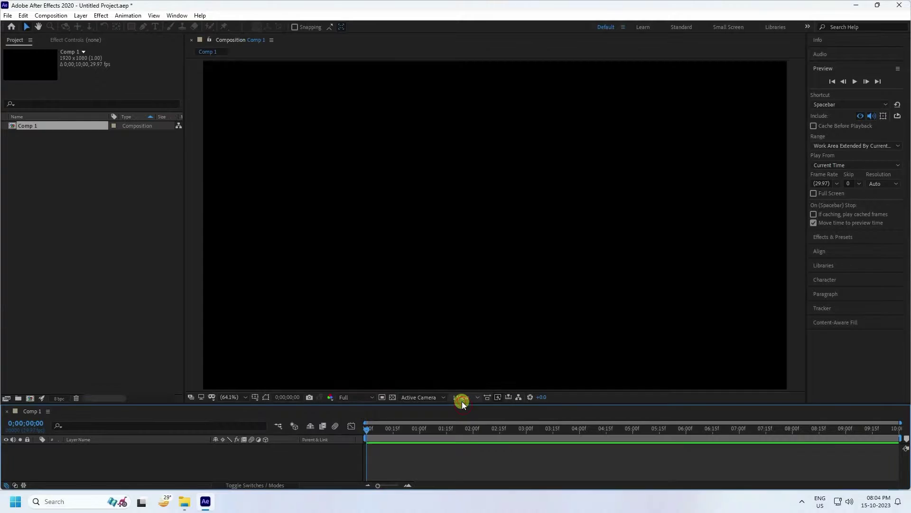
click(155, 26)
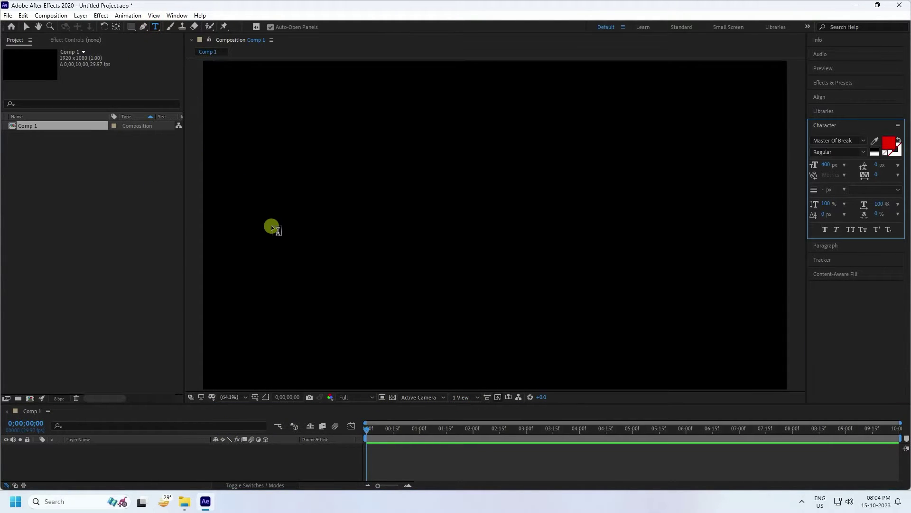
- Add a 'Particles' text layer centred horizontally and vertically in Comp 1
click(275, 225)
text(P)
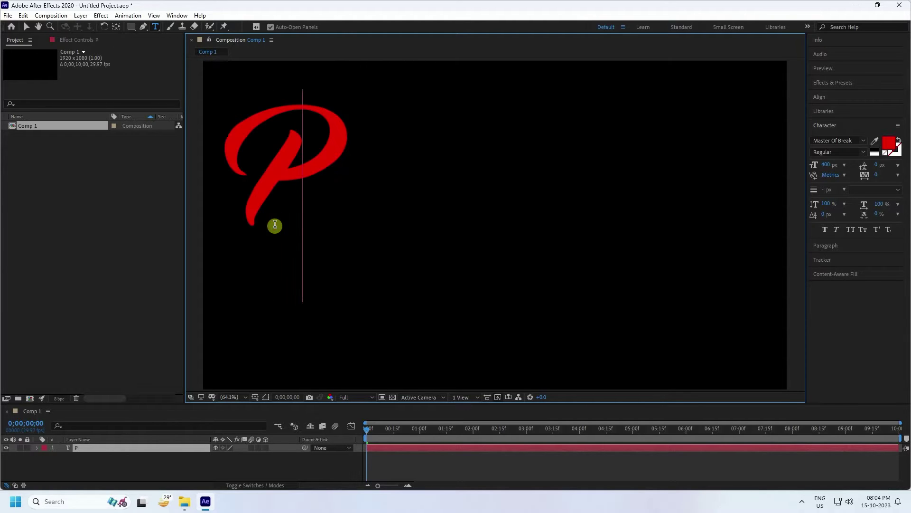
text(articles)
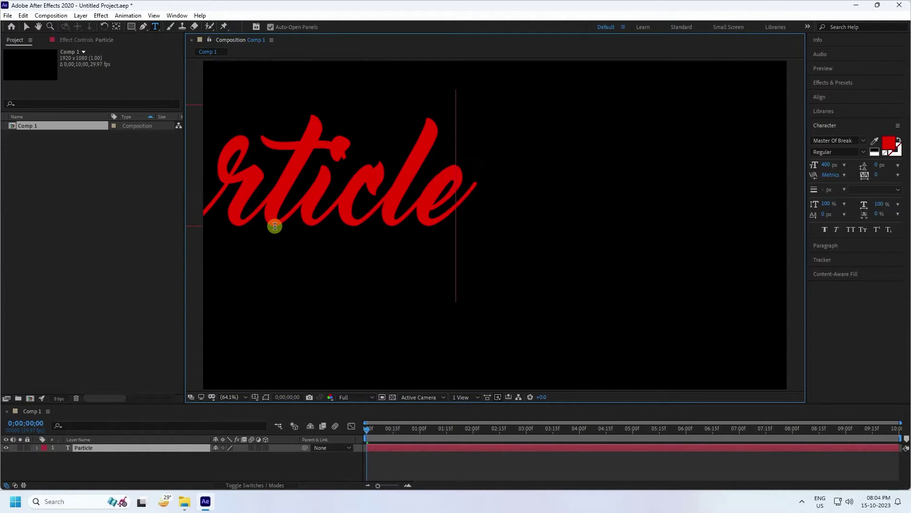
click(28, 27)
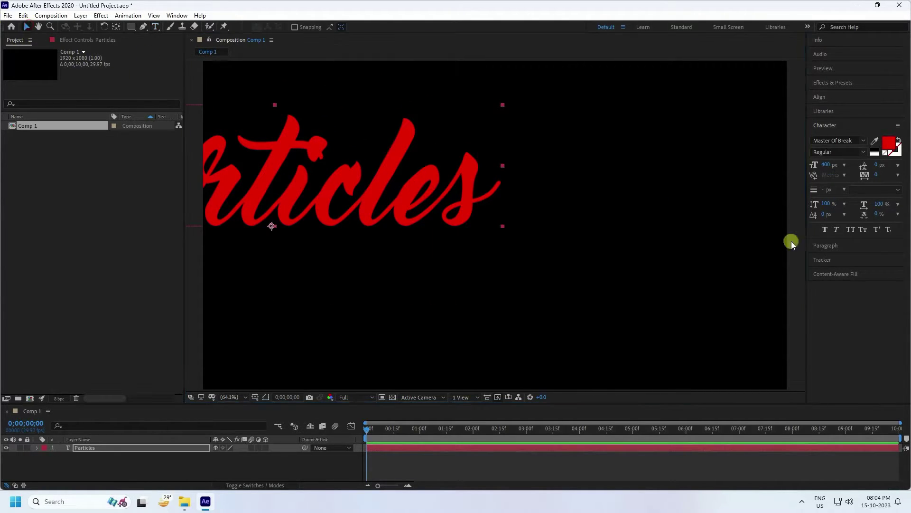
click(819, 97)
click(832, 122)
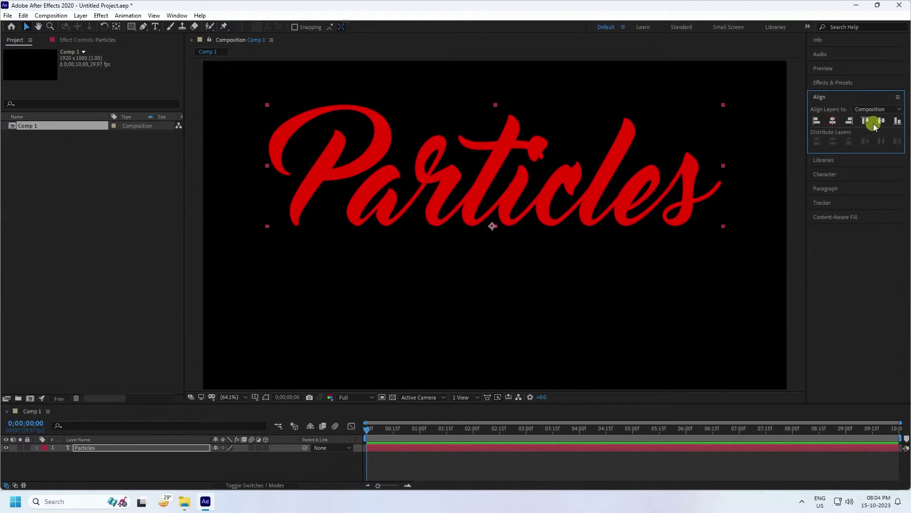
click(882, 122)
- Set the title's fill colour to white (FFFFFF)
click(819, 178)
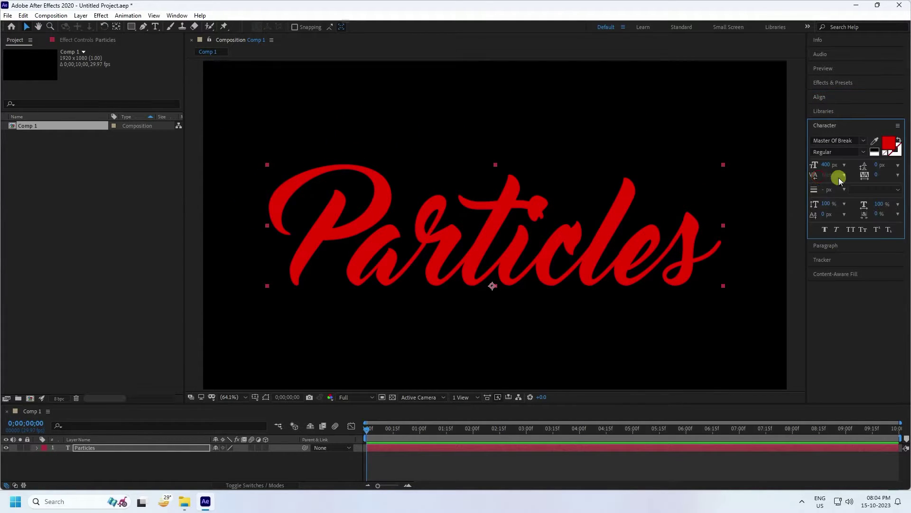
click(887, 142)
drag(116, 230, 12, 170)
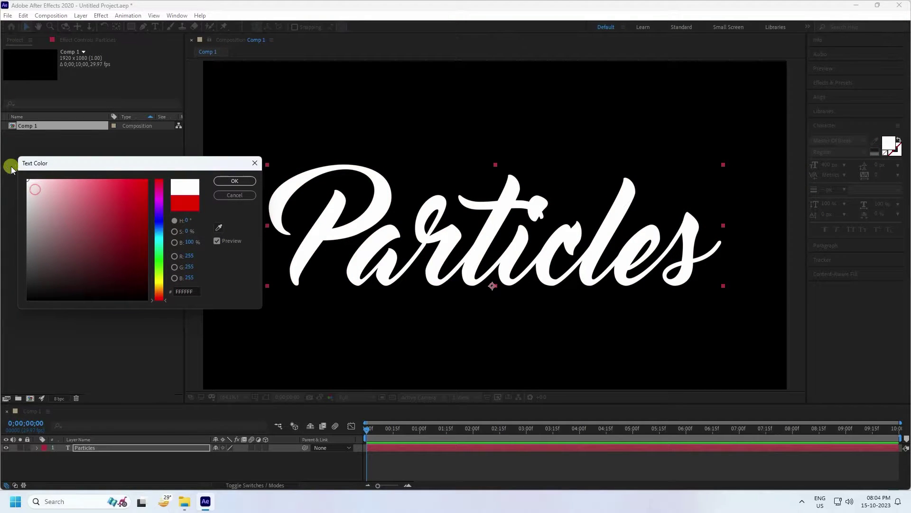
click(234, 180)
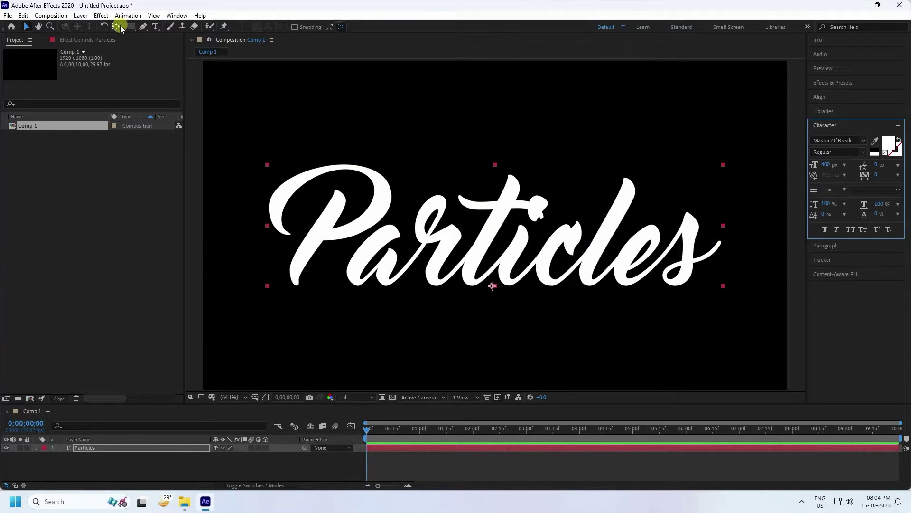
- Recolour the letters 'ti' in the title red (FF0000)
click(155, 27)
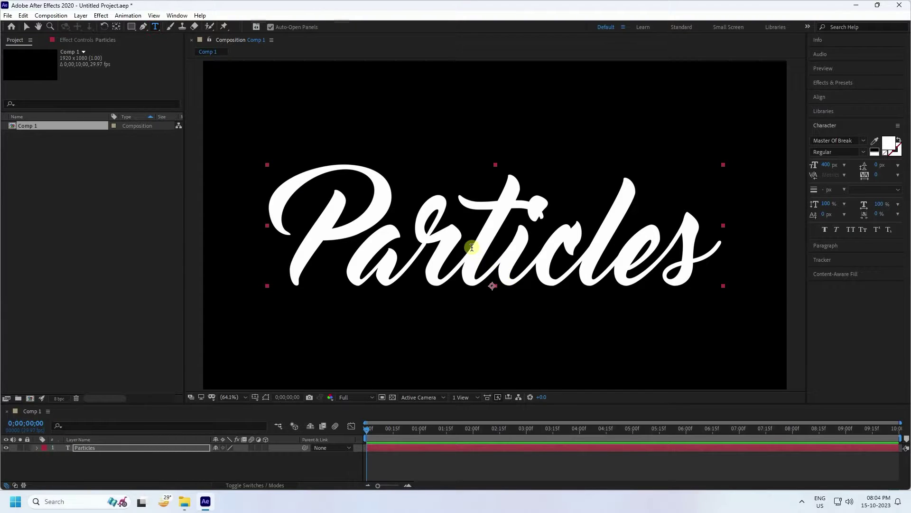
drag(468, 244, 518, 250)
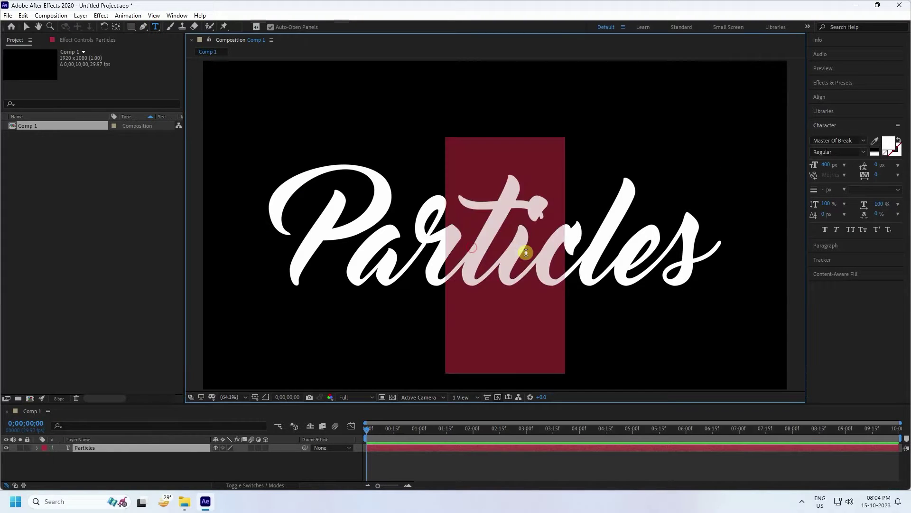
click(888, 144)
drag(97, 213, 210, 137)
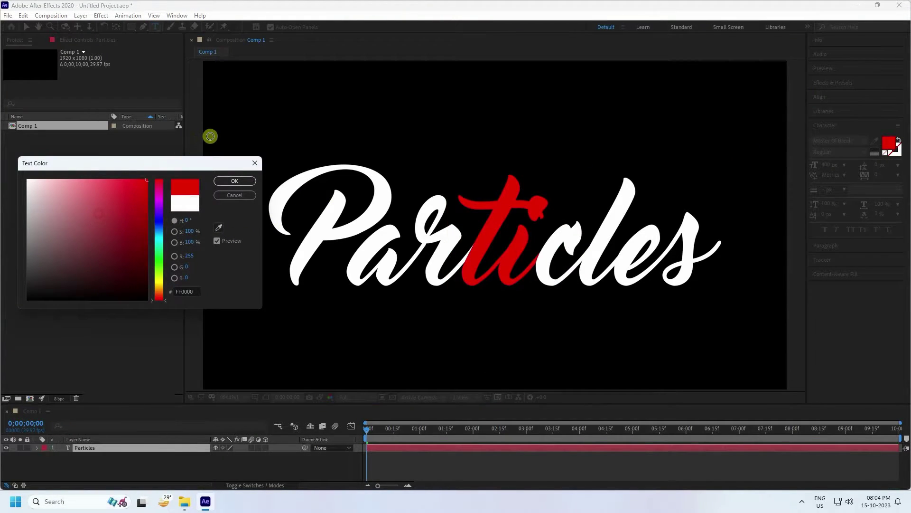
click(235, 181)
click(26, 26)
- Re-centre the title vertically and centre its anchor point with Ctrl+Alt+Home
click(110, 266)
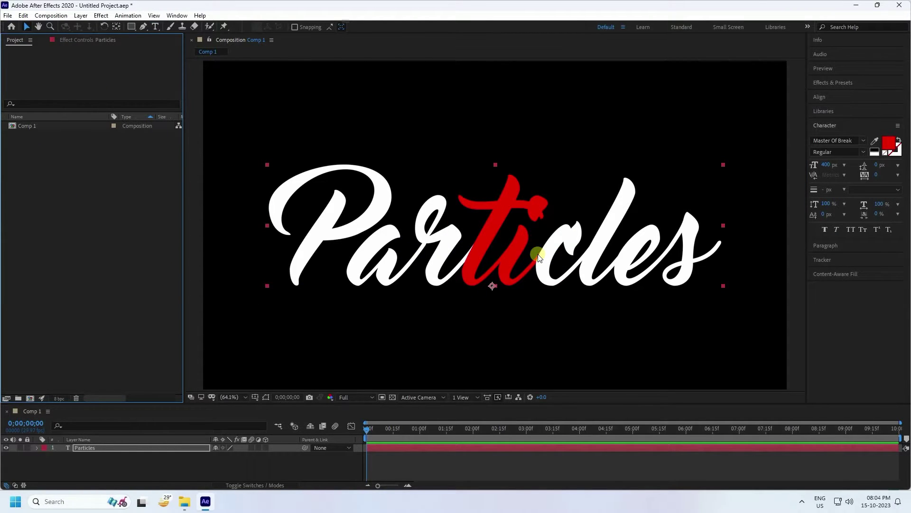
click(820, 96)
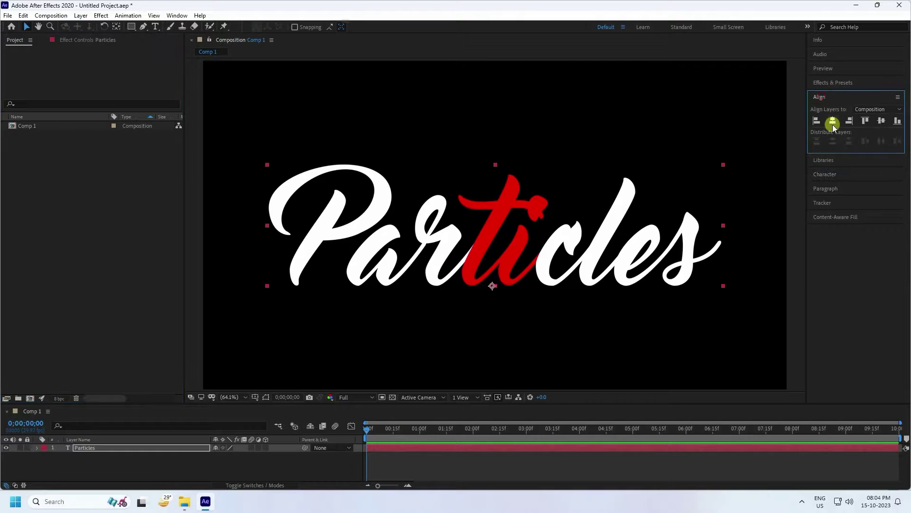
click(877, 121)
click(480, 285)
key(ctrl+alt+Home)
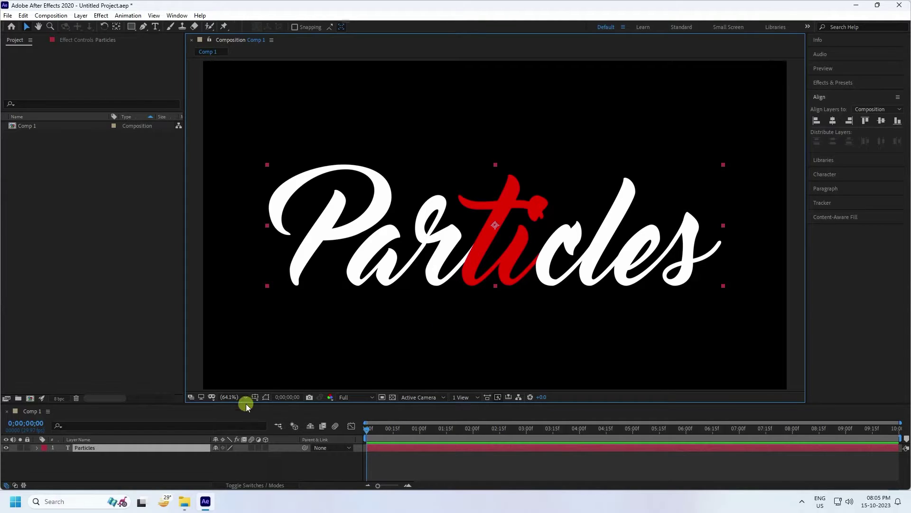
- Pre-compose the Particles text layer as 'TEXT' and hide it
right_click(87, 447)
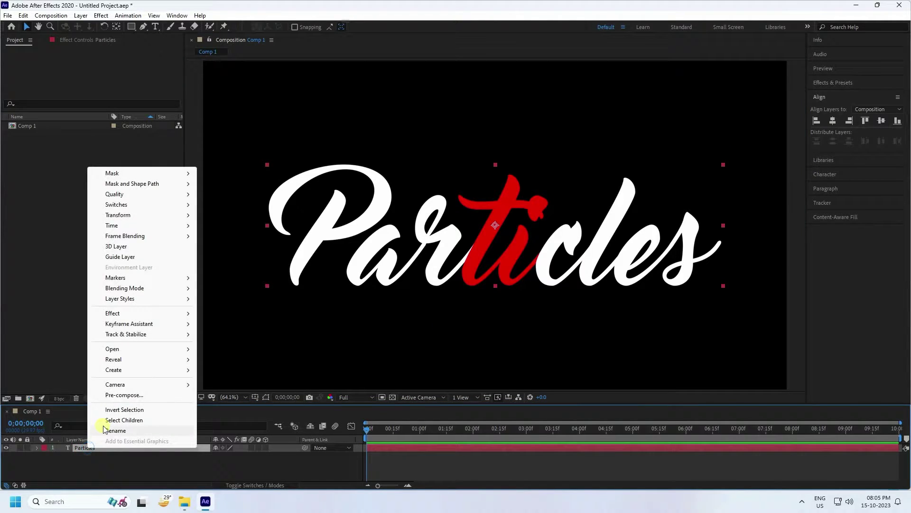
click(115, 396)
text(TEXT)
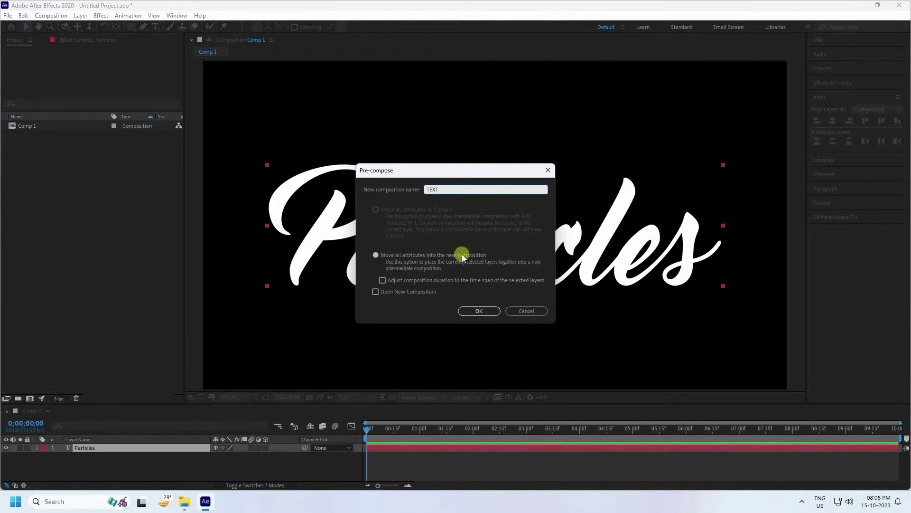
click(476, 311)
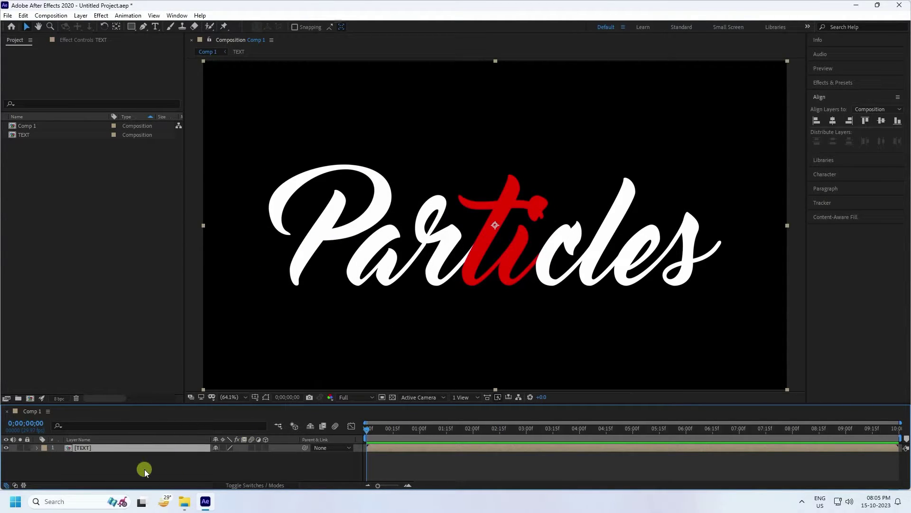
click(11, 449)
- Add a full-size black solid layer to Comp 1
right_click(64, 467)
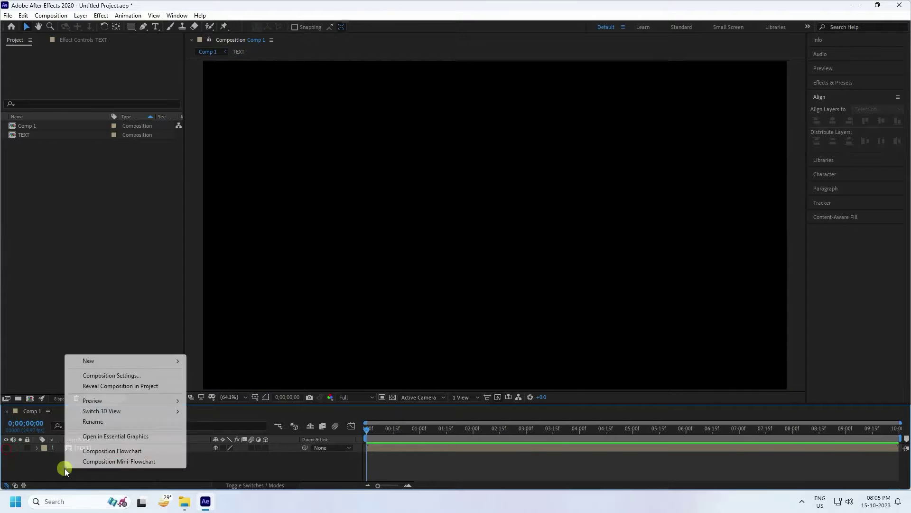
mouse_move(95, 363)
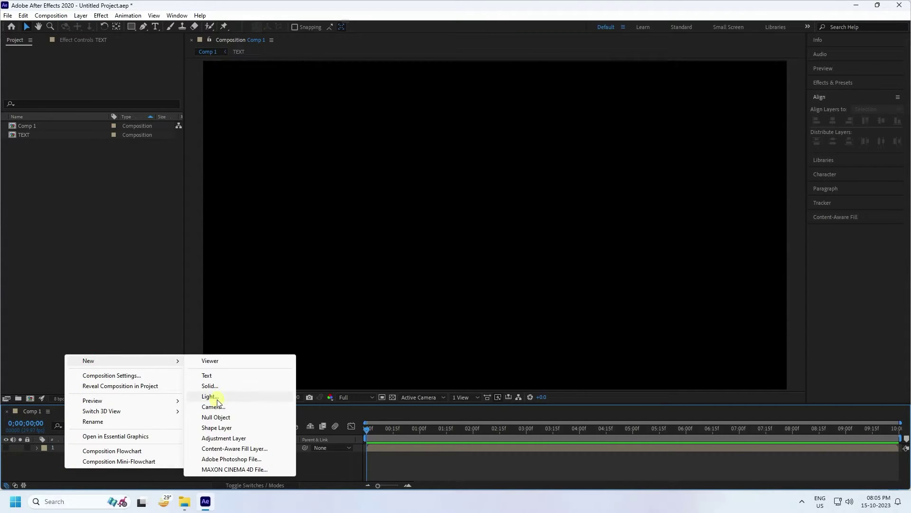
click(210, 386)
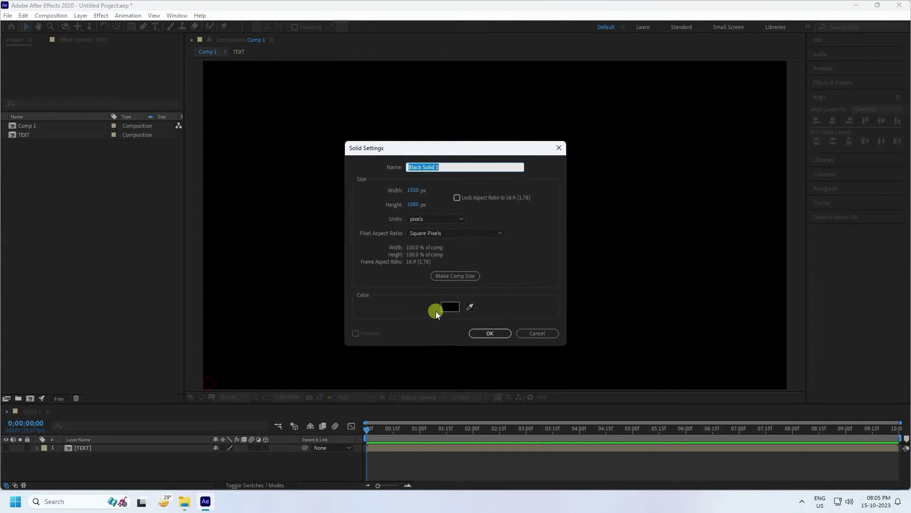
click(480, 332)
- Apply Fractal Noise, found by searching 'frac', to Black Solid 1
click(831, 83)
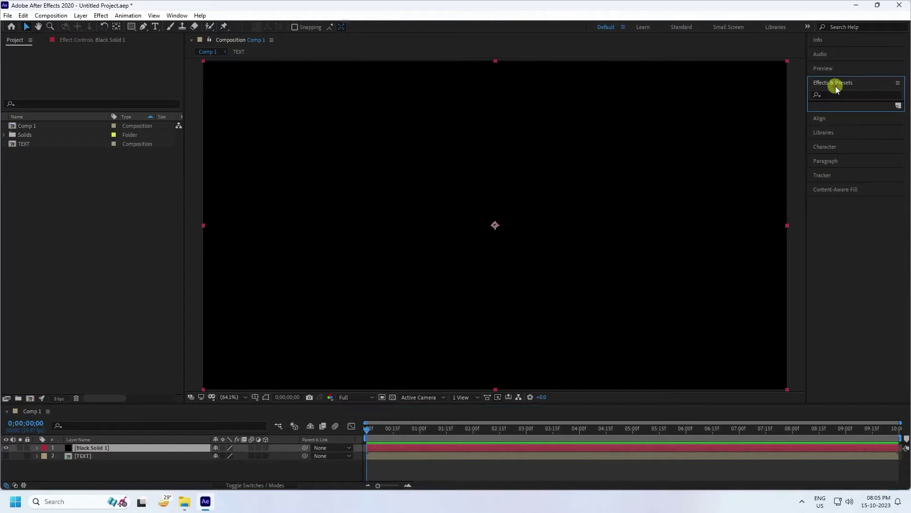
click(838, 96)
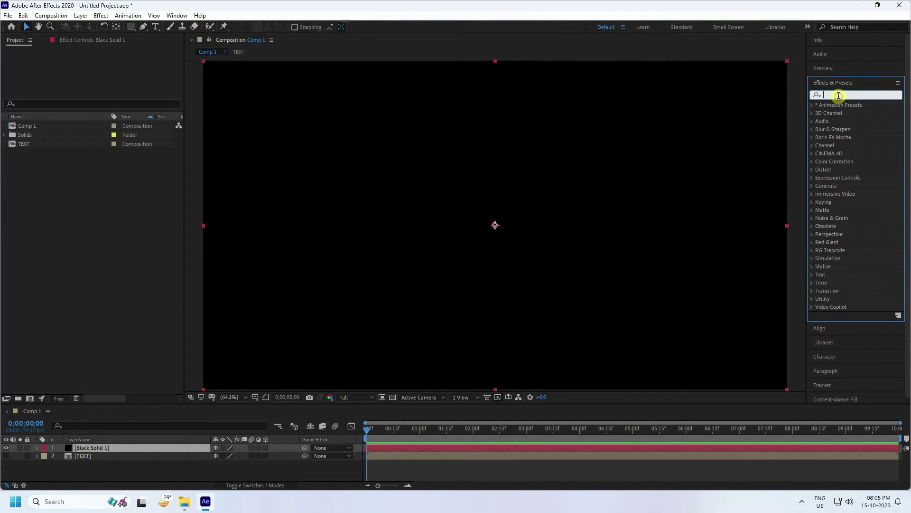
text(frac)
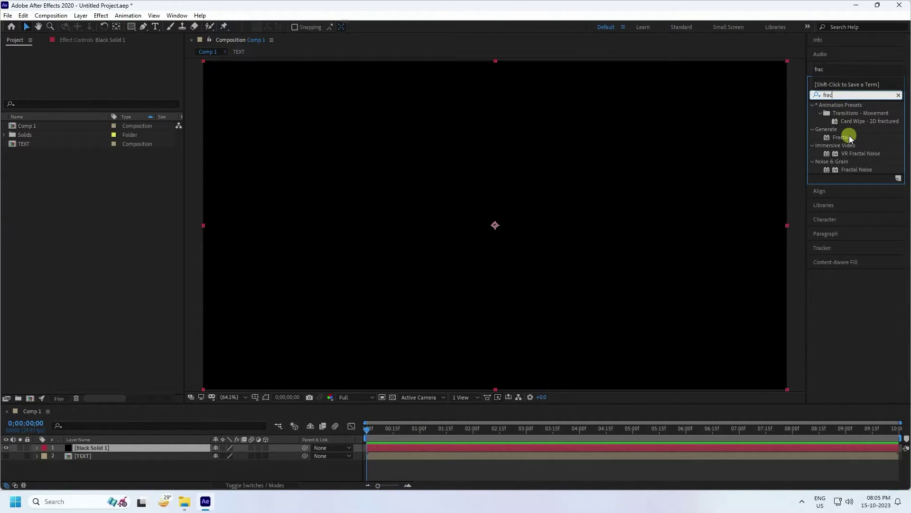
drag(848, 170, 112, 448)
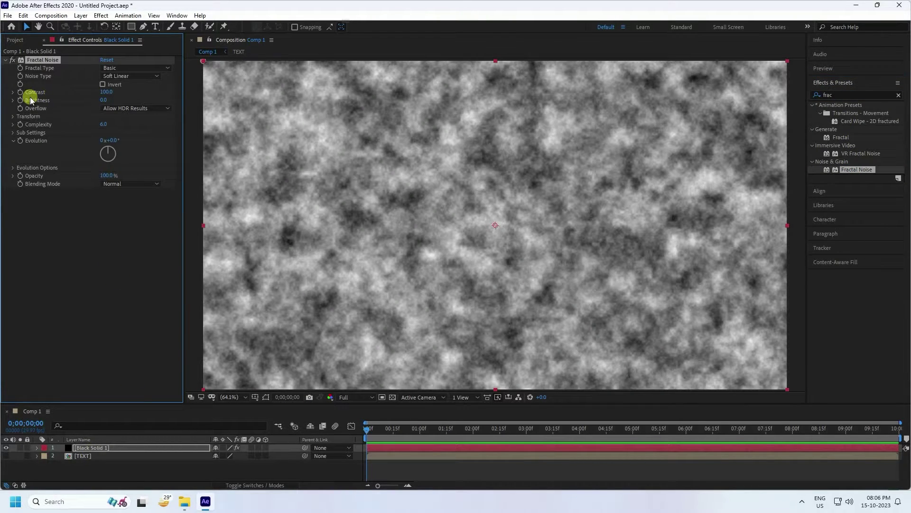
- Set Fractal Noise Contrast to 850 and keyframe Brightness at 450
drag(109, 91, 476, 113)
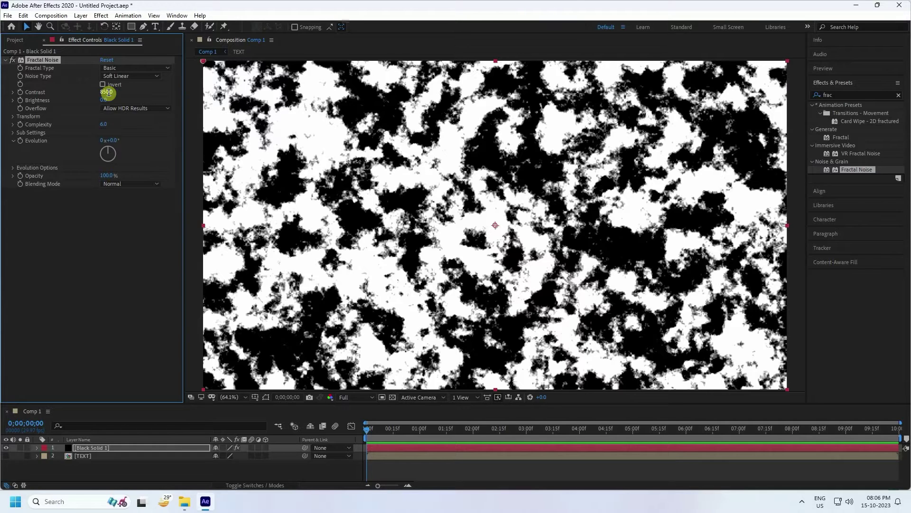
click(277, 257)
click(19, 101)
click(104, 100)
drag(107, 100, 333, 110)
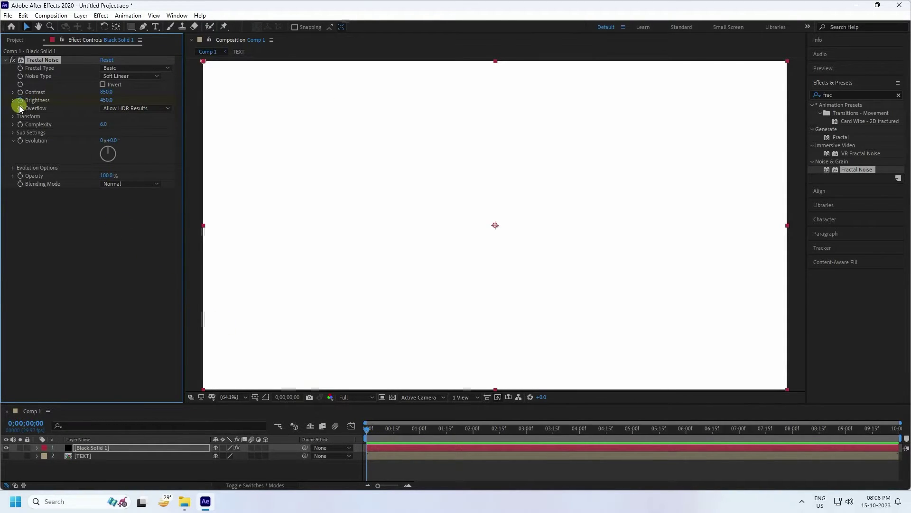
click(739, 429)
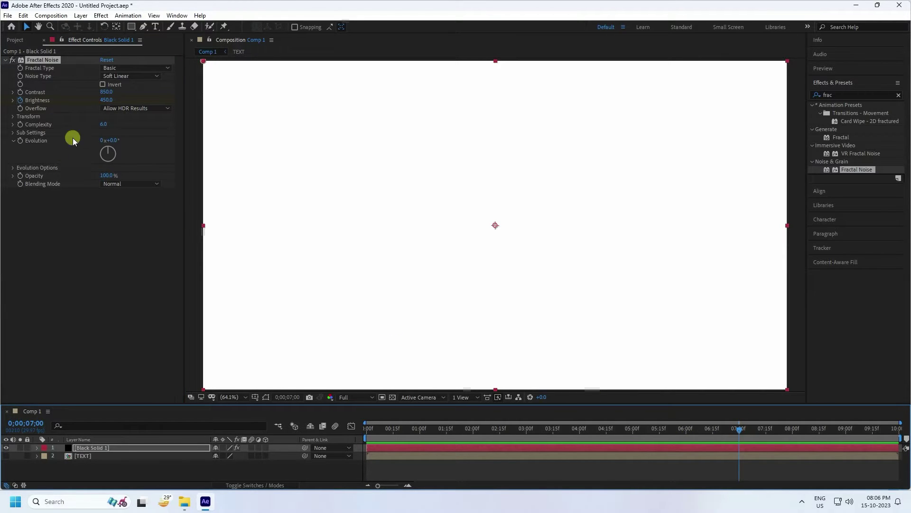
- Keyframe Brightness at -450 at 7 seconds and set the noise Scale to 80
drag(107, 102, 23, 108)
mouse_move(108, 102)
mouse_down()
mouse_move(29, 102)
mouse_move(107, 103)
mouse_up()
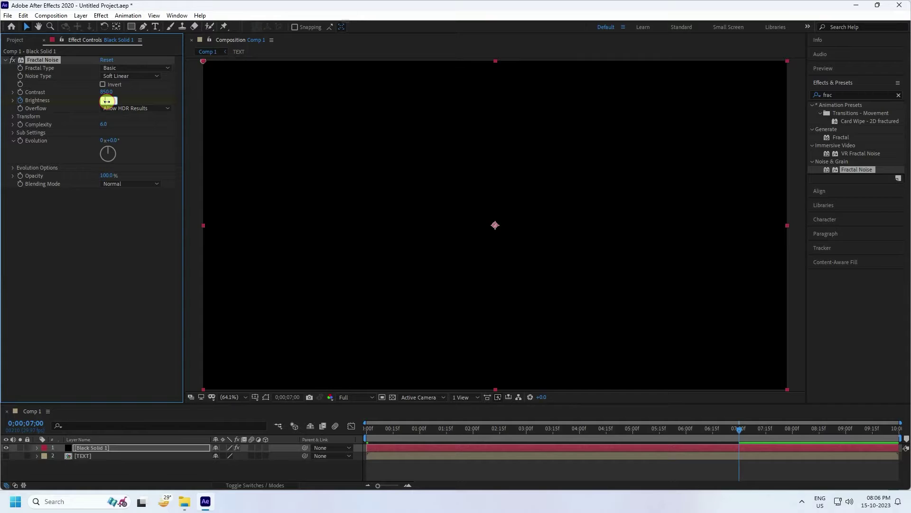
click(13, 116)
click(107, 141)
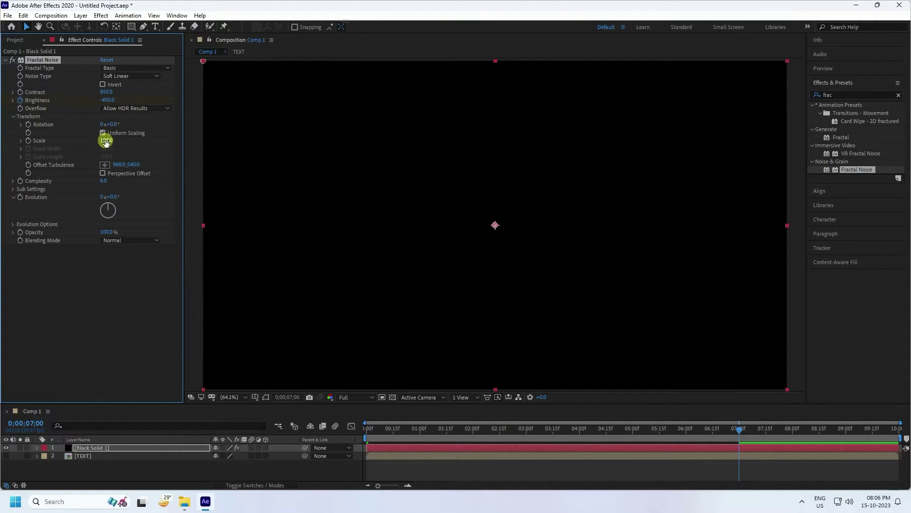
text(60)
key(BackSpace)
key(BackSpace)
text(80)
key(Return)
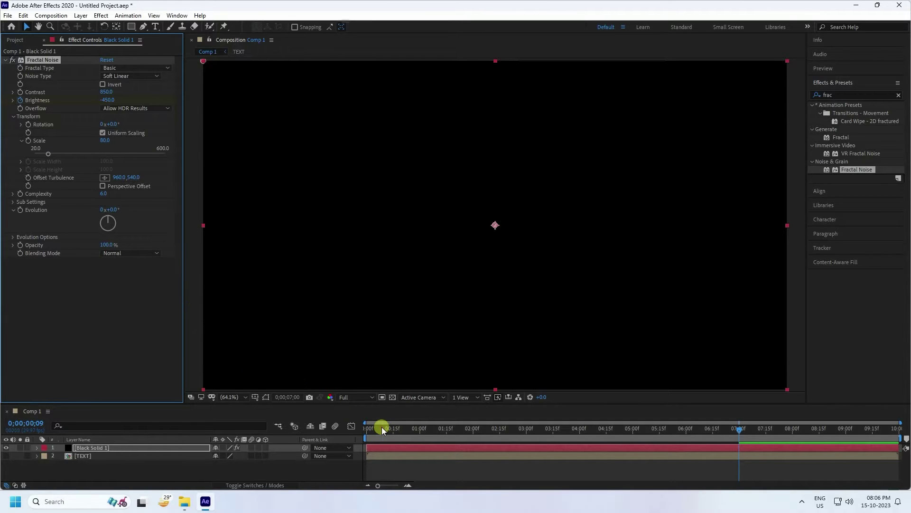
- Preview the brightness animation from the start of the composition
drag(382, 427, 305, 371)
key(space)
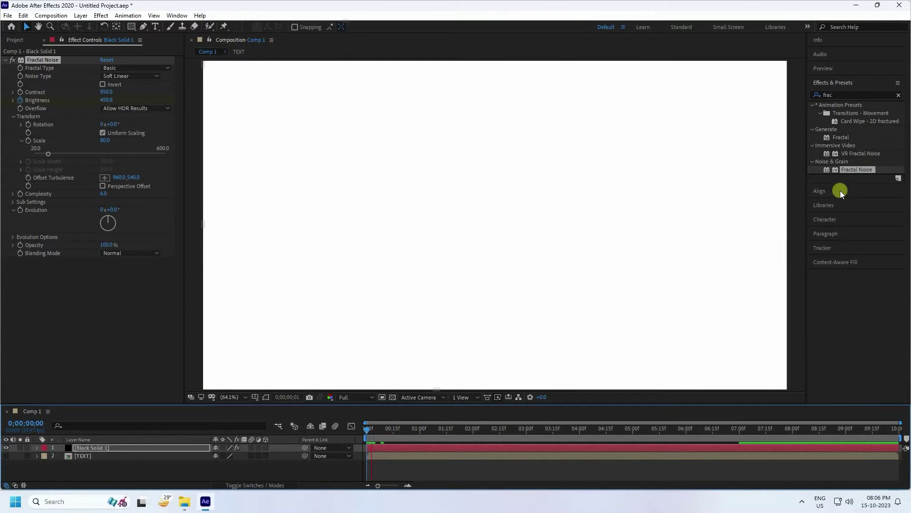
click(828, 70)
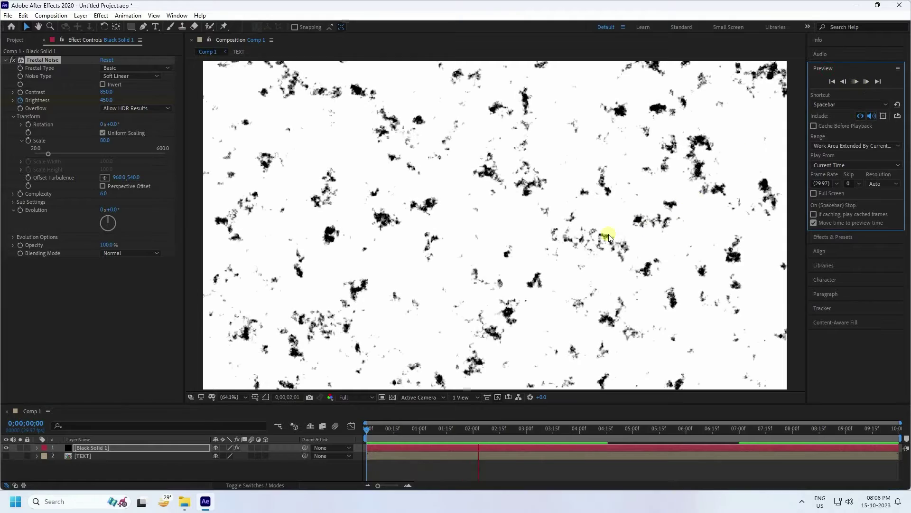
key(space)
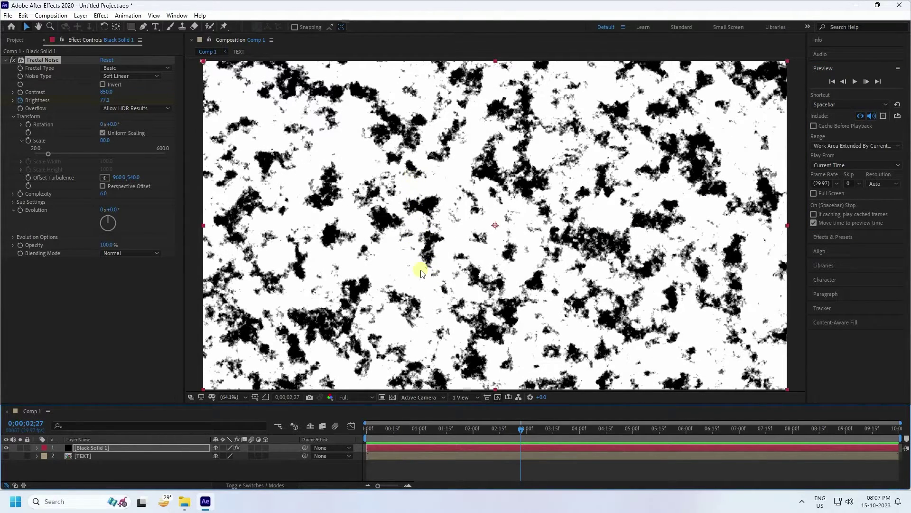
drag(522, 429, 368, 429)
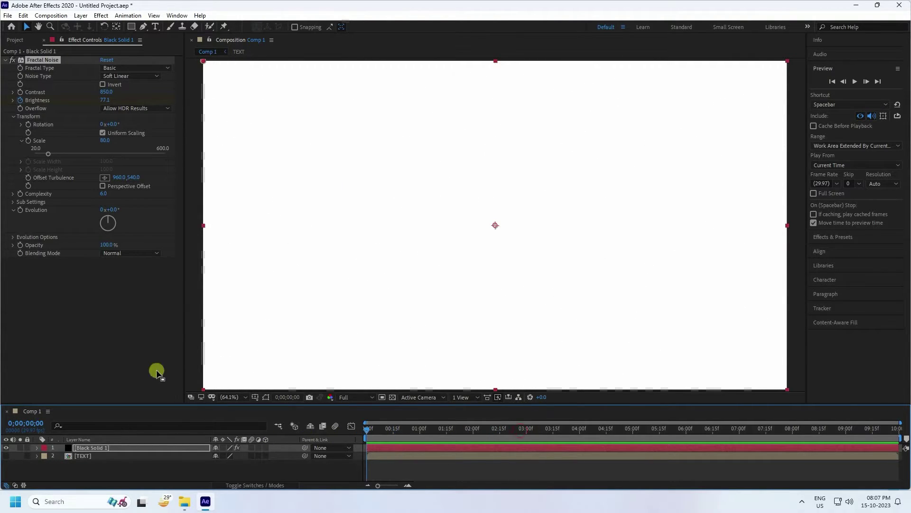
- Give Evolution the expression time*150 and preview the result
alt+click(20, 211)
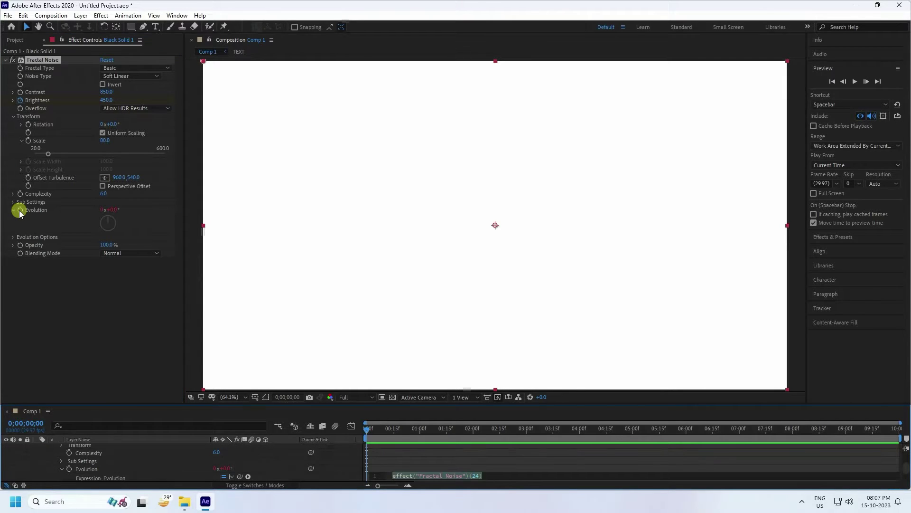
text(tim)
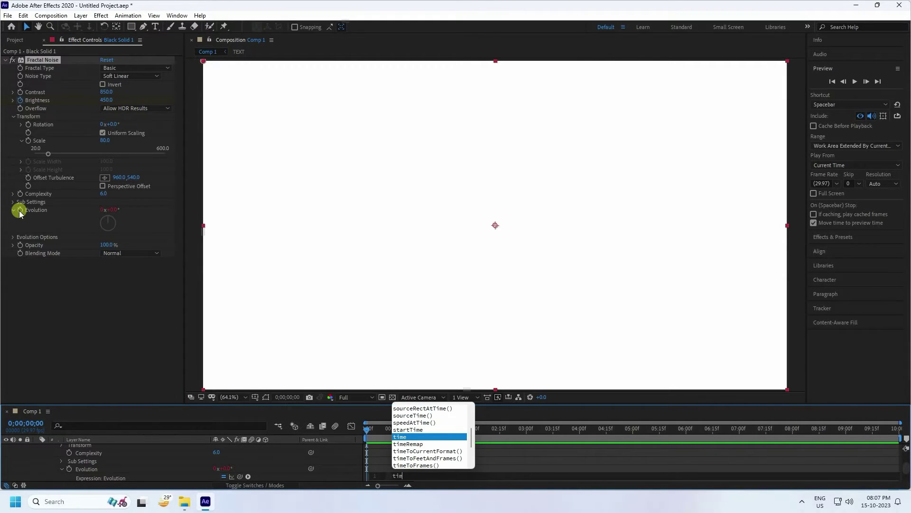
text(e*)
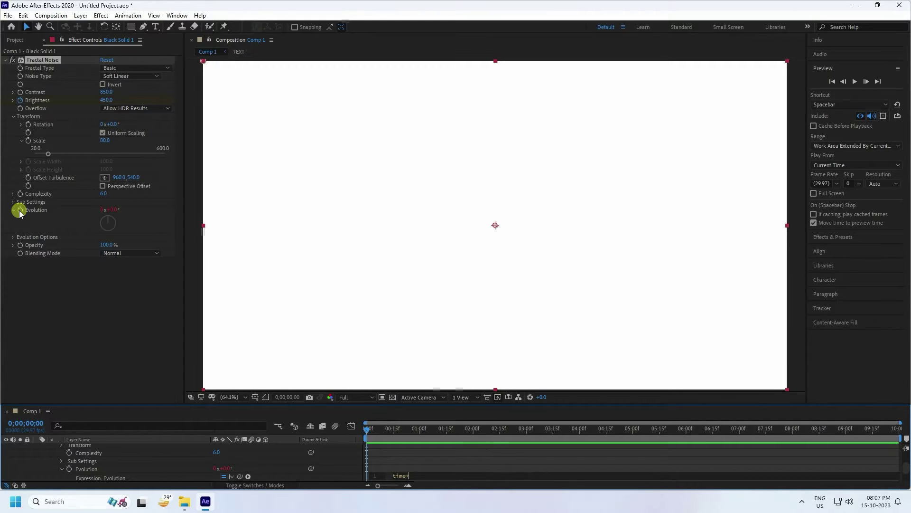
text(150)
key(KP_Enter)
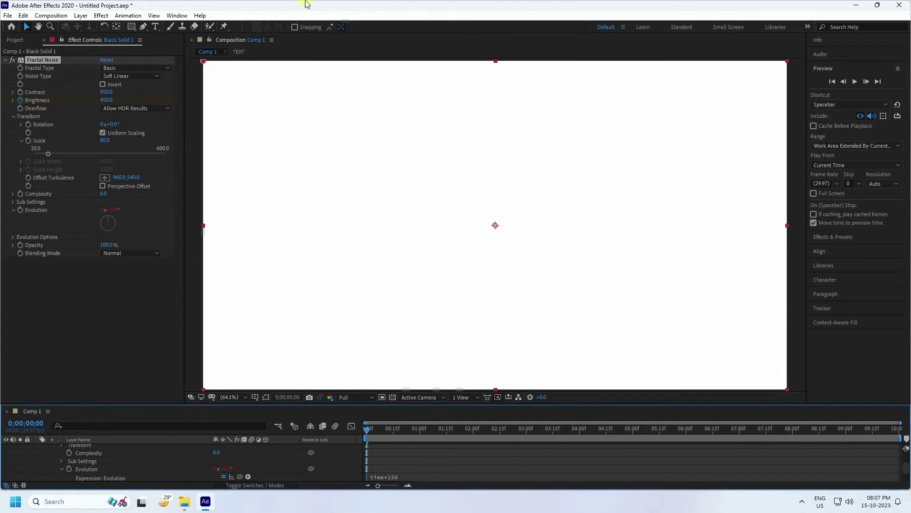
click(855, 81)
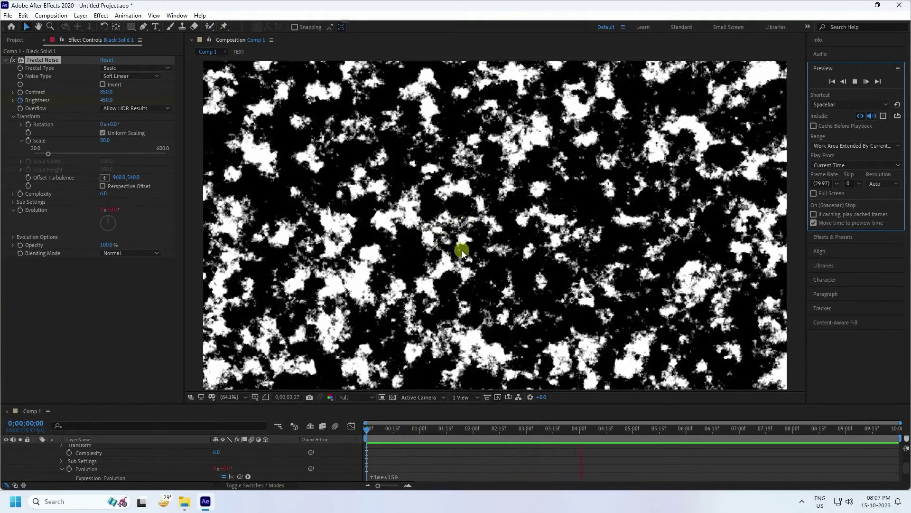
drag(596, 429, 402, 431)
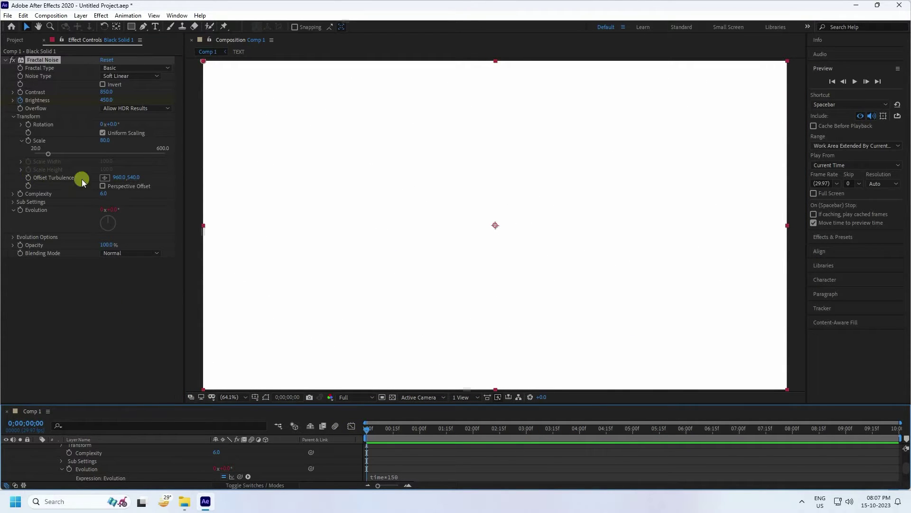
scroll(109, 473, up, 5)
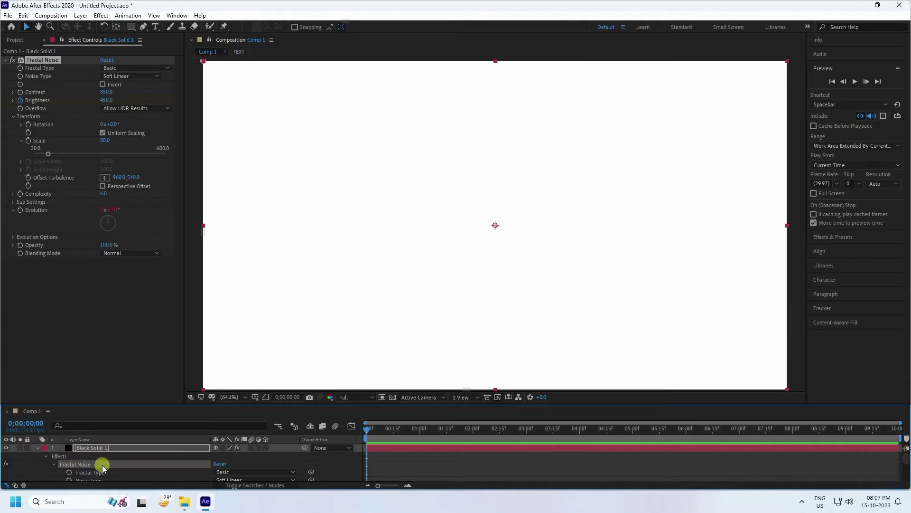
- Keyframe Offset Turbulence at 0, 1080 on the first frame
click(36, 448)
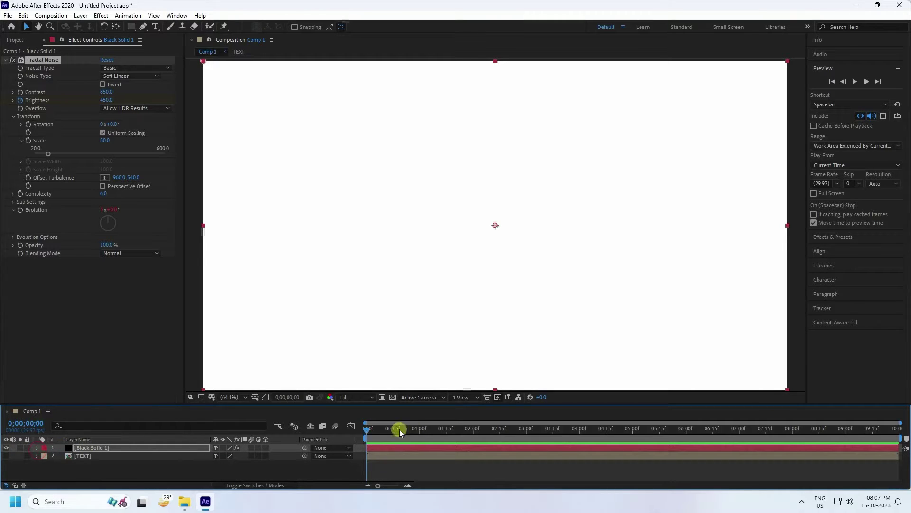
click(28, 178)
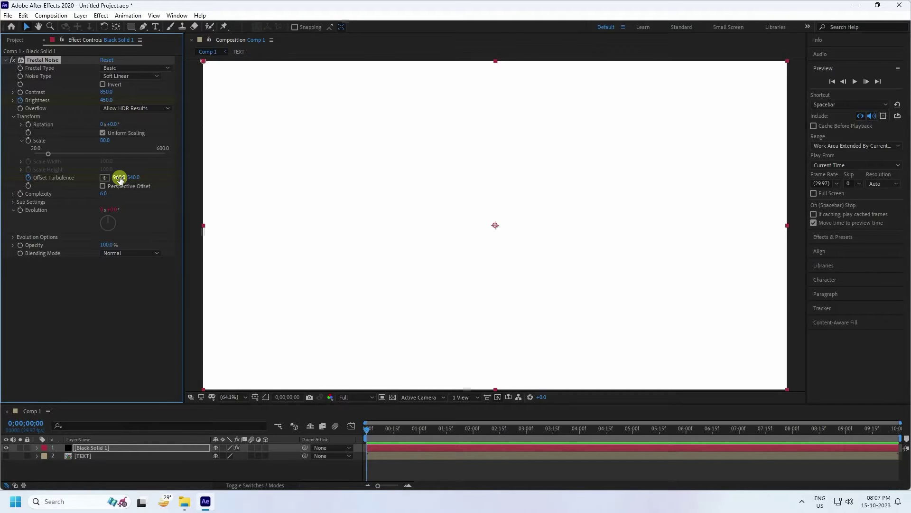
click(119, 177)
key(Return)
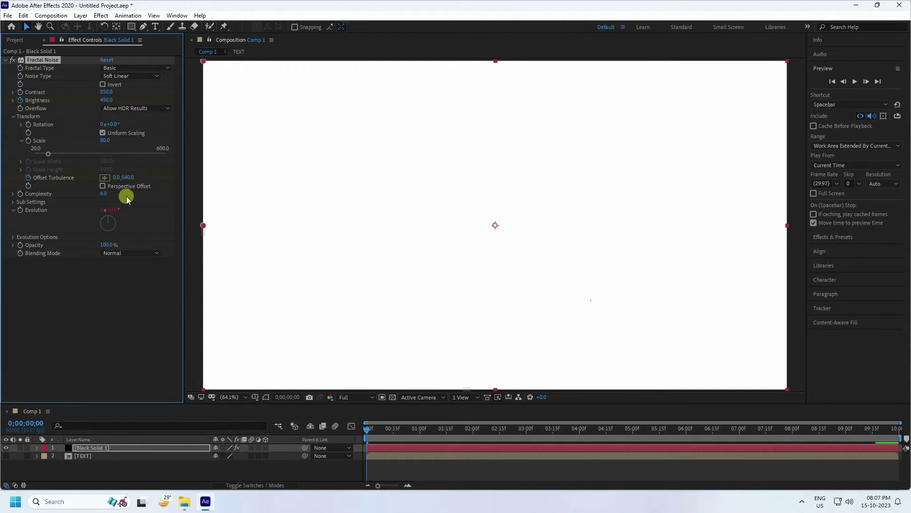
click(130, 179)
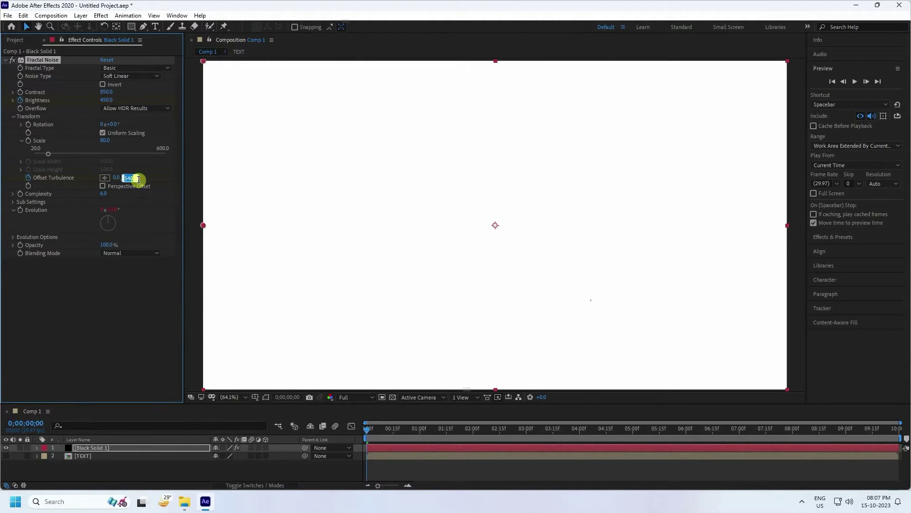
text(1080)
key(Return)
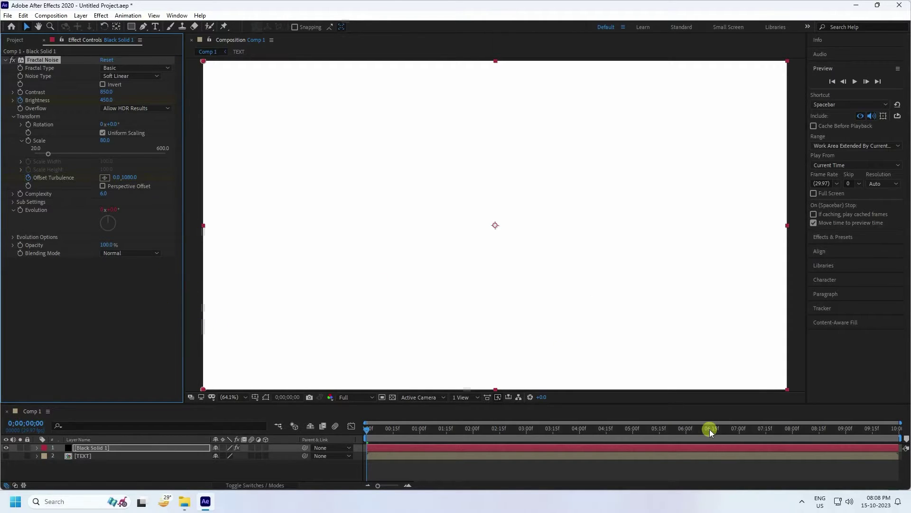
- At 7 seconds, set Offset Turbulence to x 300 and drag it upward
click(739, 429)
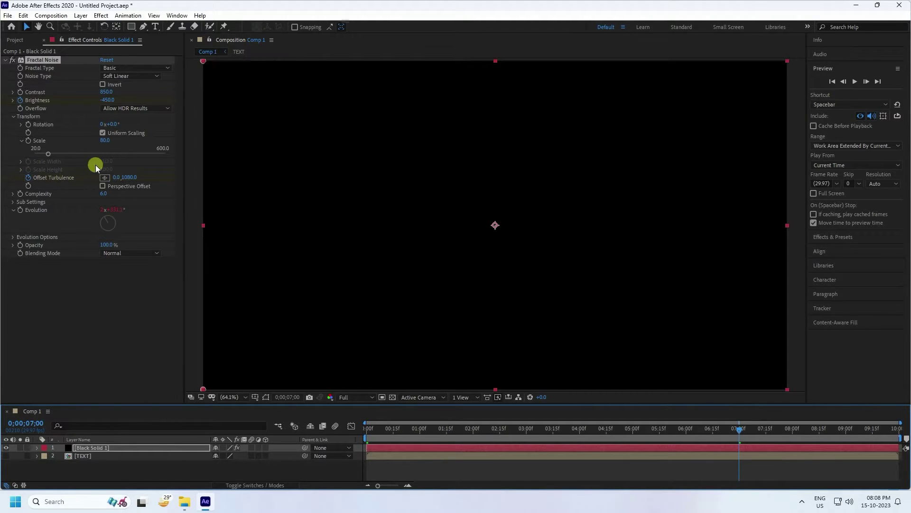
drag(116, 177, 209, 187)
click(121, 177)
text(300)
key(Return)
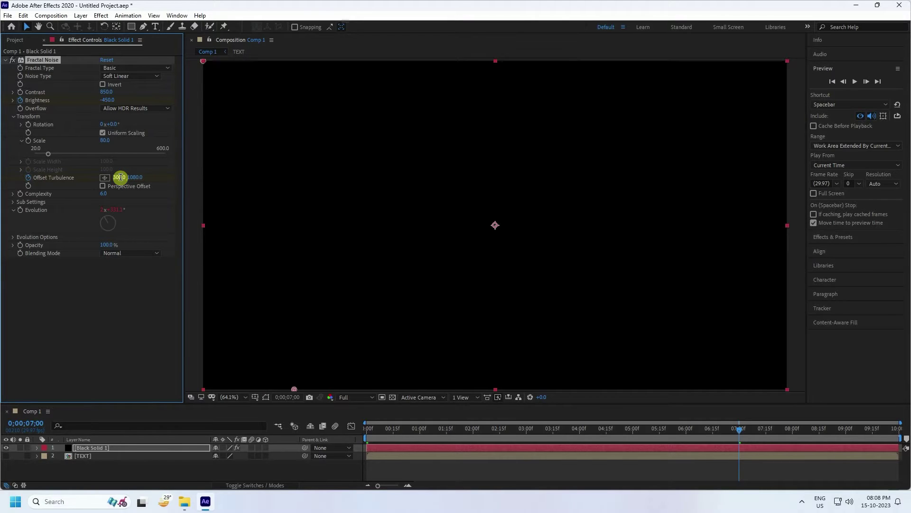
drag(134, 177, 46, 184)
mouse_move(137, 180)
mouse_down()
mouse_move(75, 183)
mouse_move(133, 178)
mouse_up()
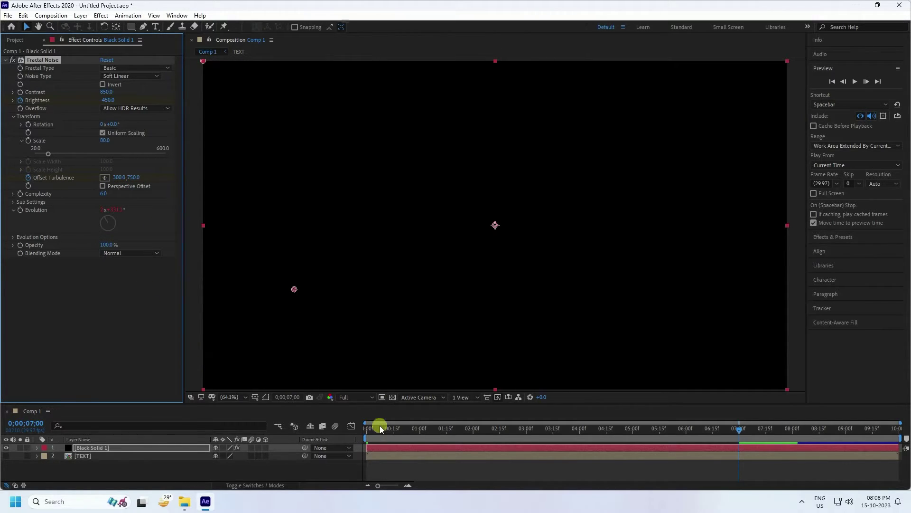
- Preview the noise breaking into blotches and fading to black
drag(379, 427, 349, 427)
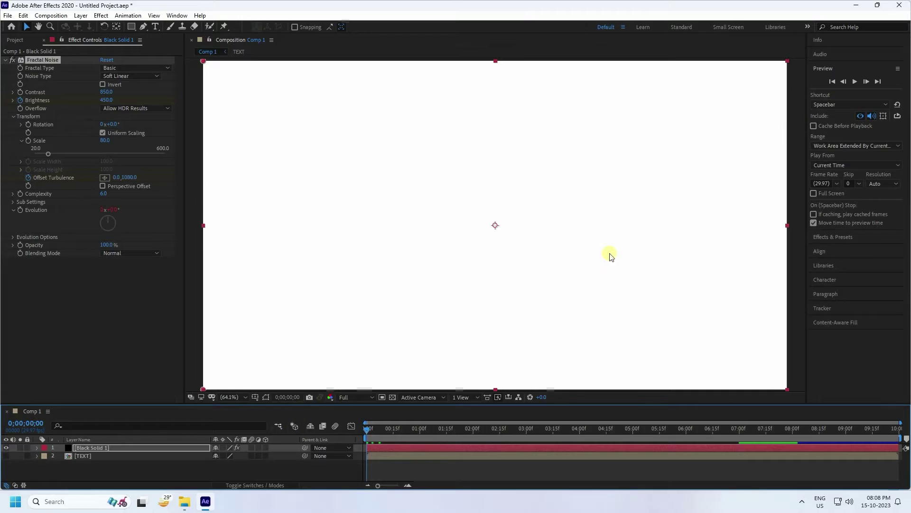
click(854, 82)
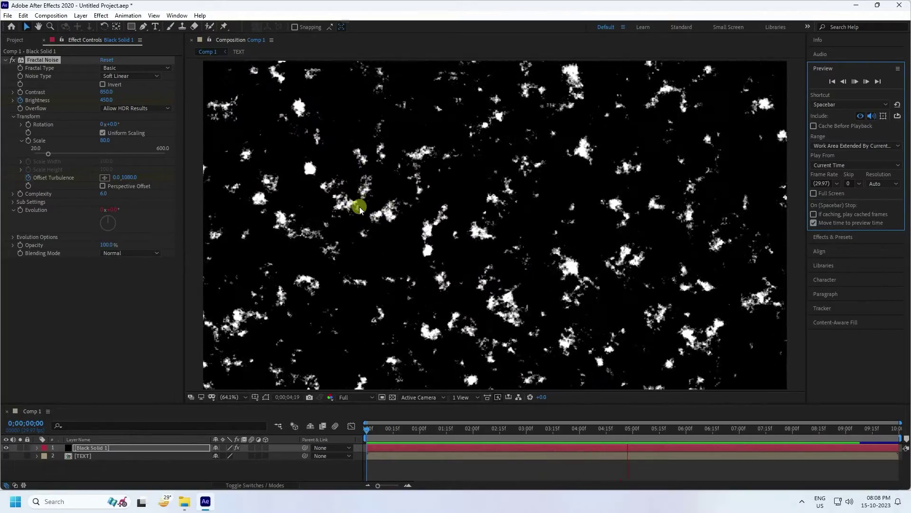
drag(683, 431, 327, 428)
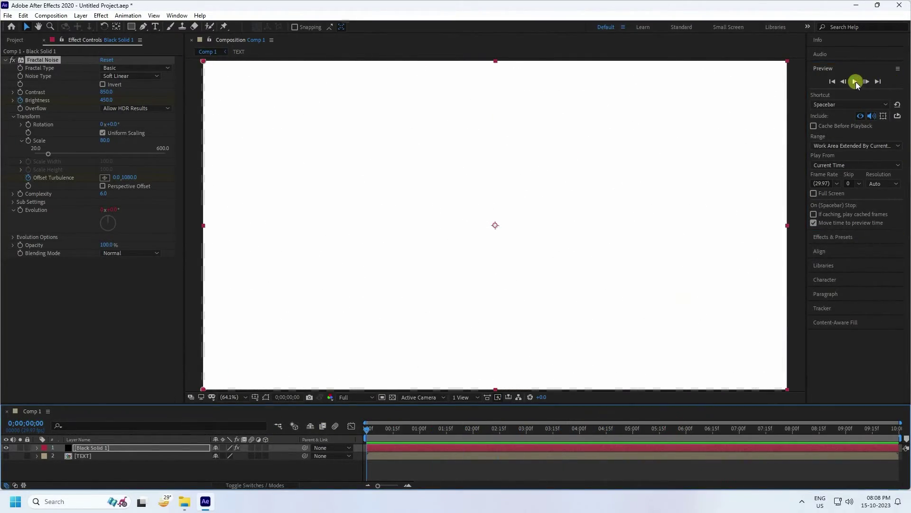
click(855, 81)
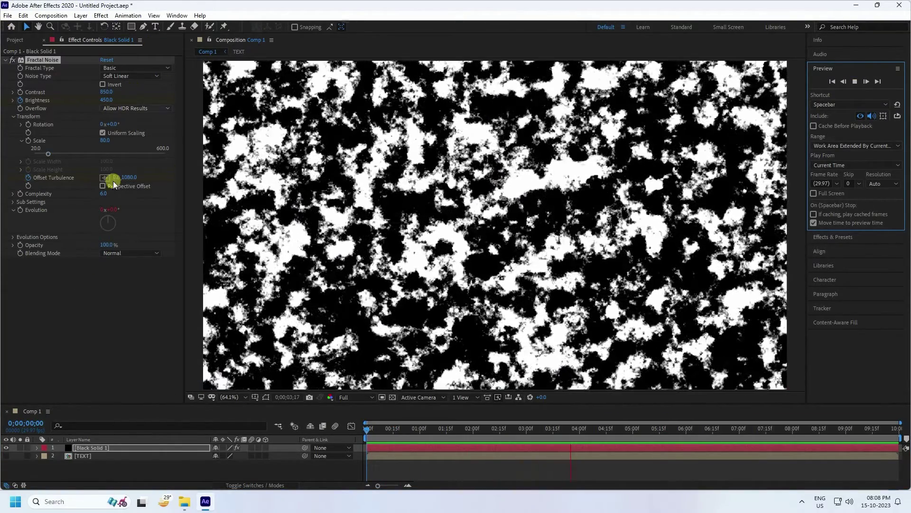
key(space)
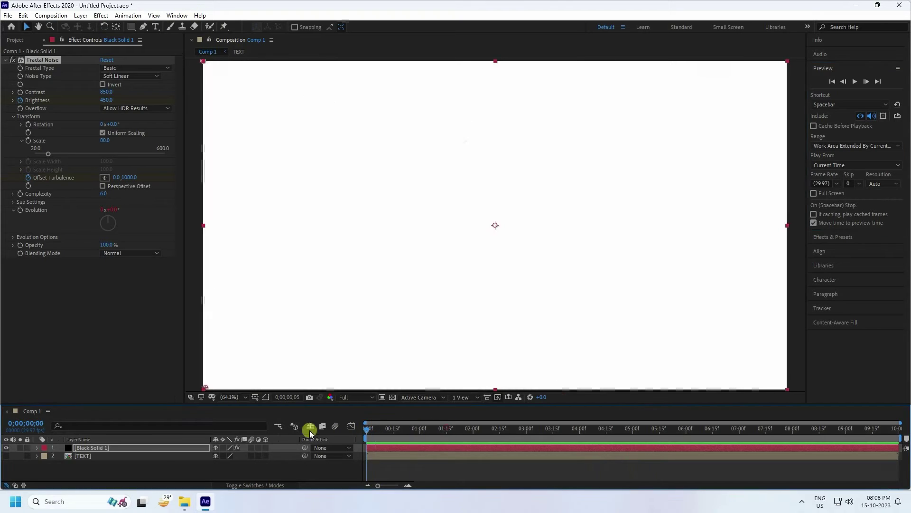
- Pre-compose the noise solid as 'NOISE', moving all attributes into it
right_click(90, 448)
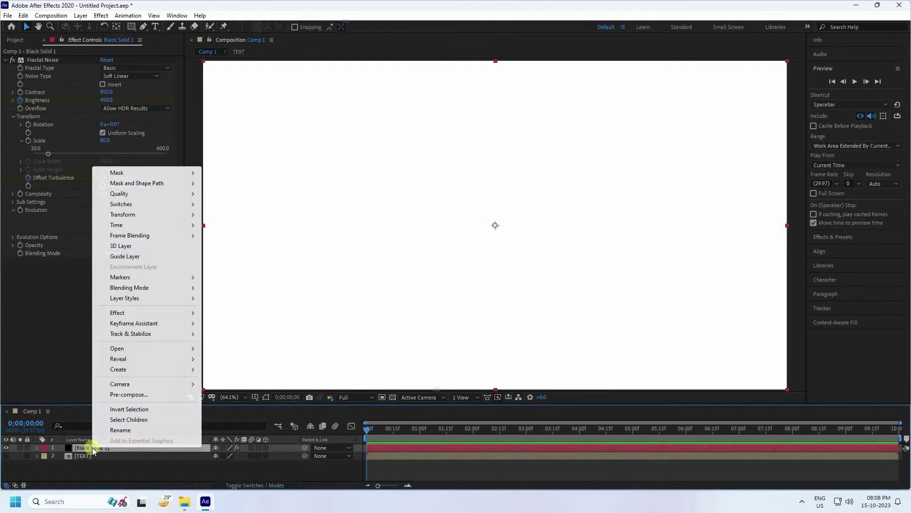
click(136, 394)
text(NOISE)
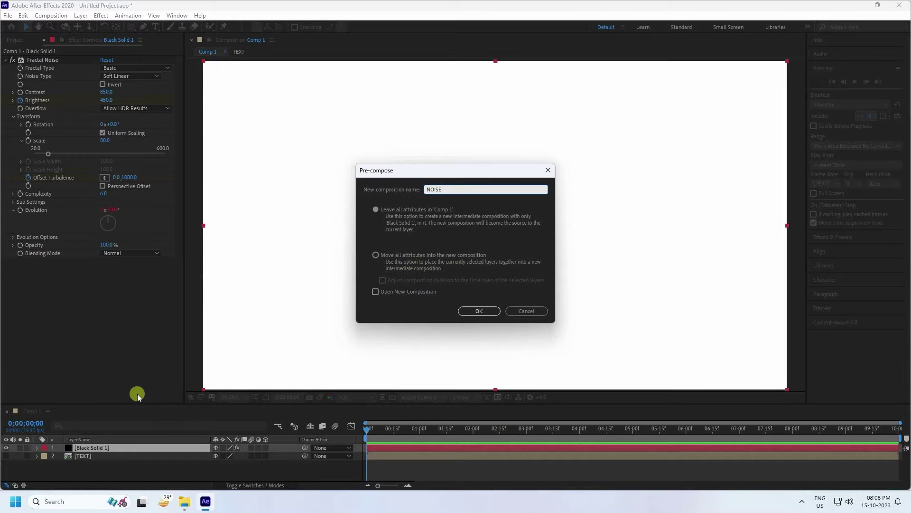
click(394, 255)
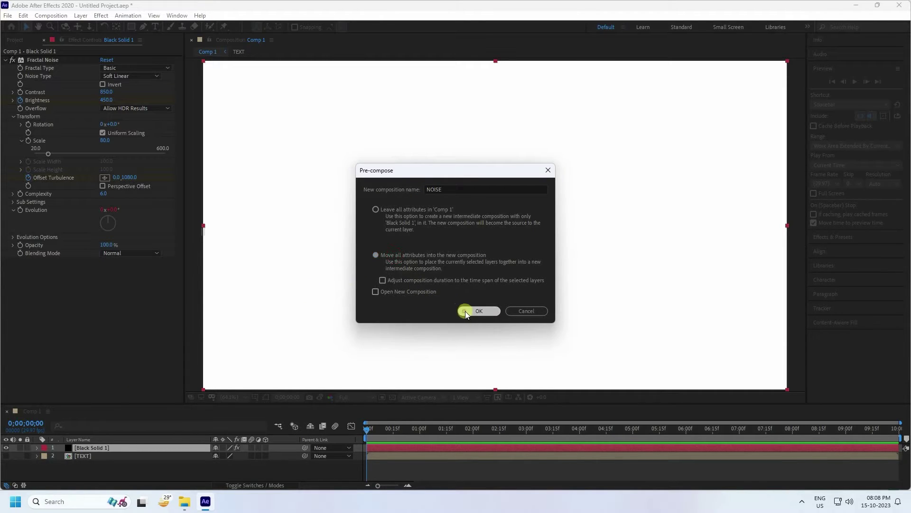
click(465, 312)
- Make the TEXT layer visible and set its track matte to Luma Matte [NOISE]
click(240, 487)
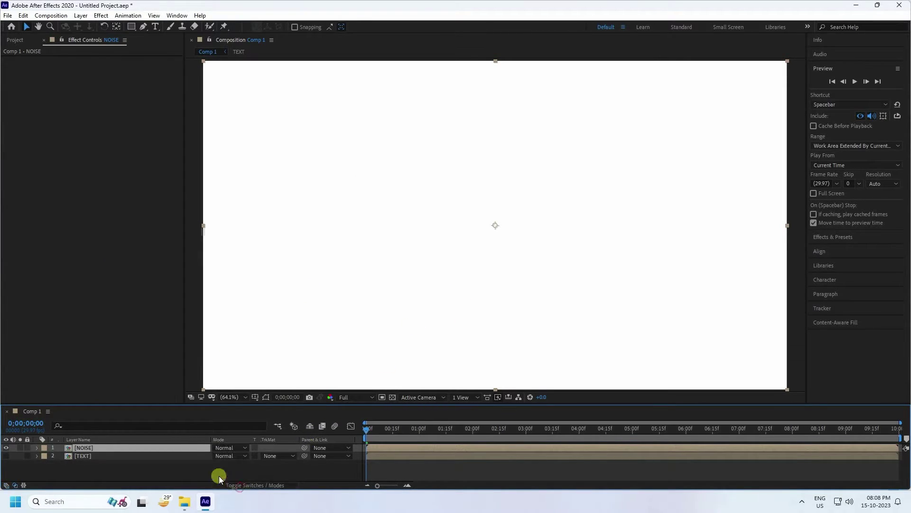
click(273, 459)
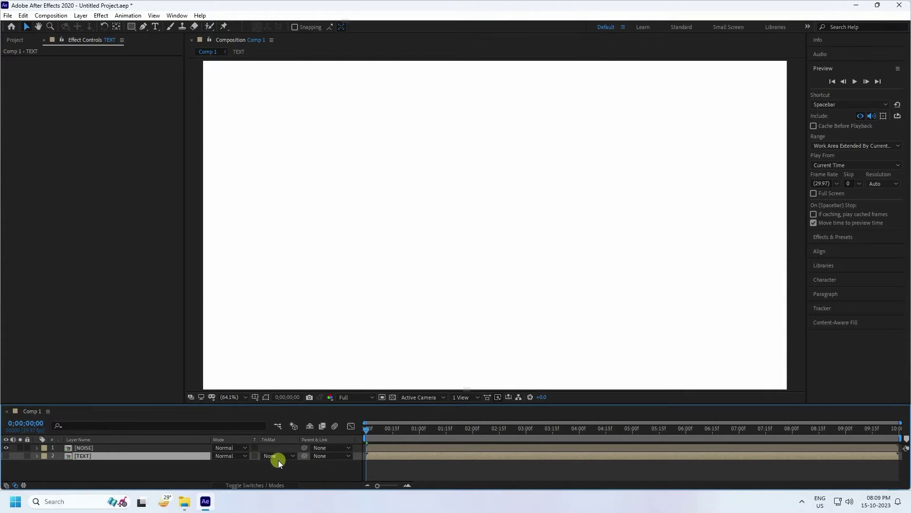
click(5, 456)
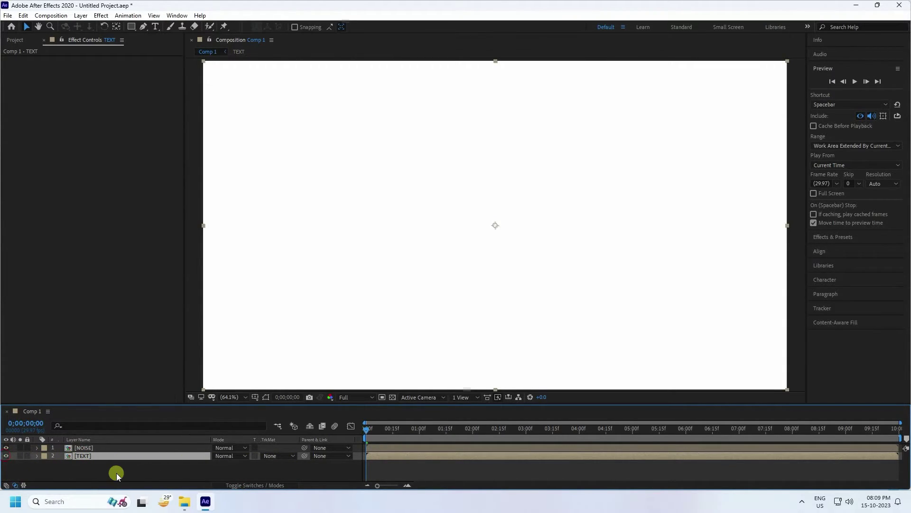
click(277, 455)
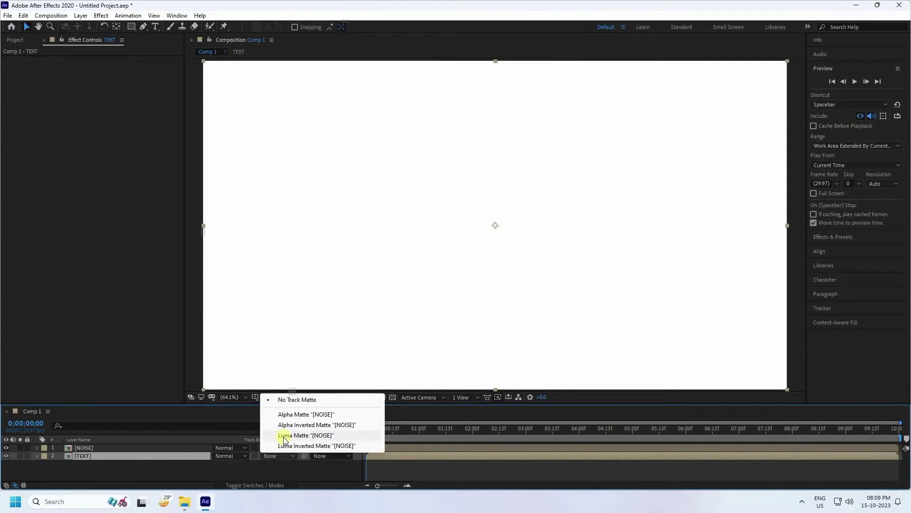
click(298, 435)
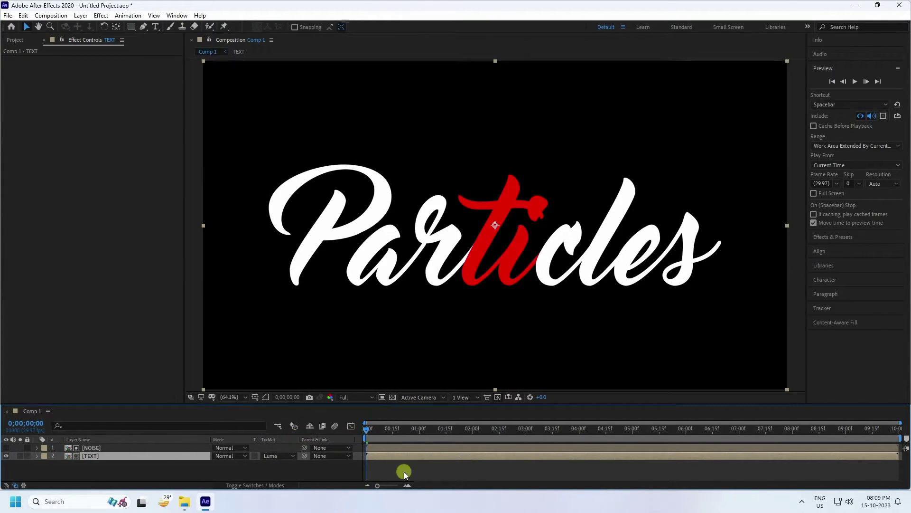
- Preview the Particles title dissolving through the noise matte
click(853, 80)
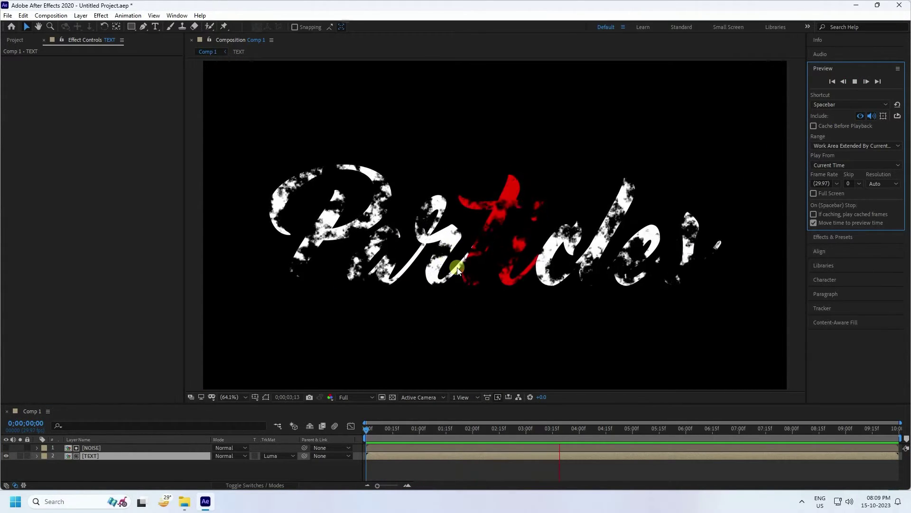
key(space)
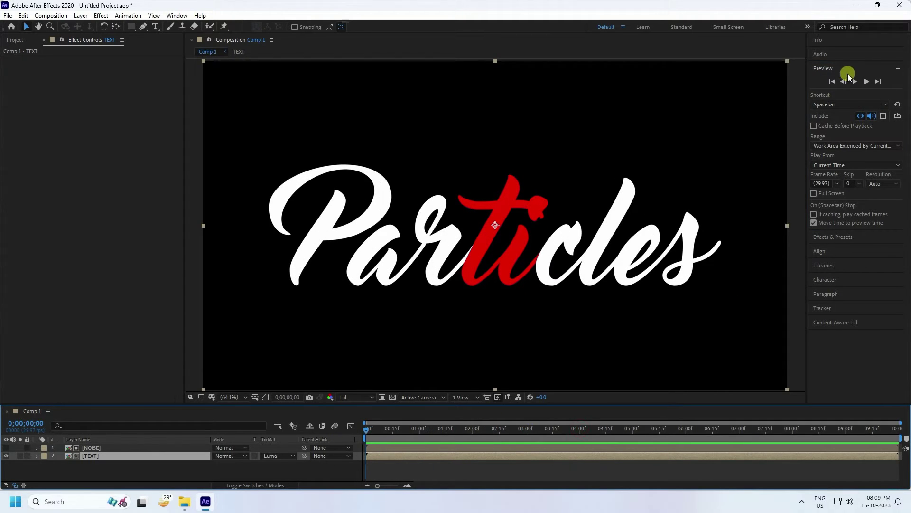
click(854, 81)
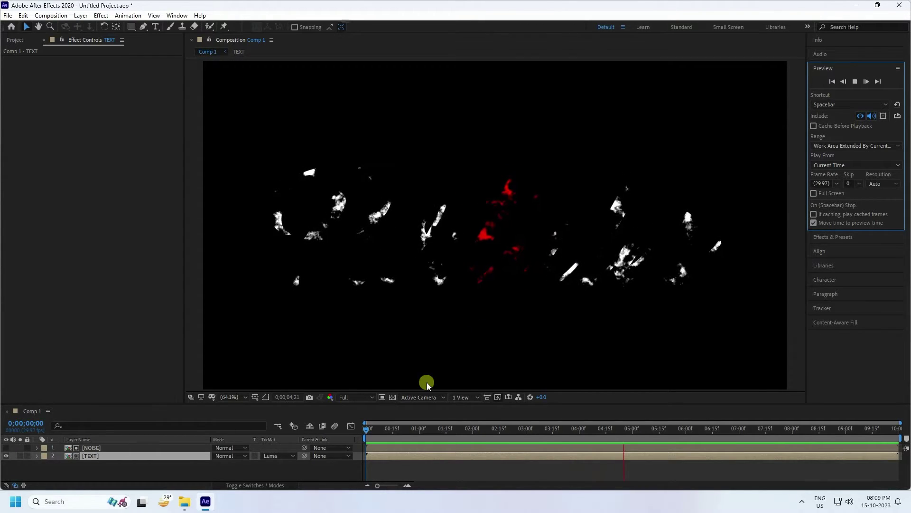
click(414, 395)
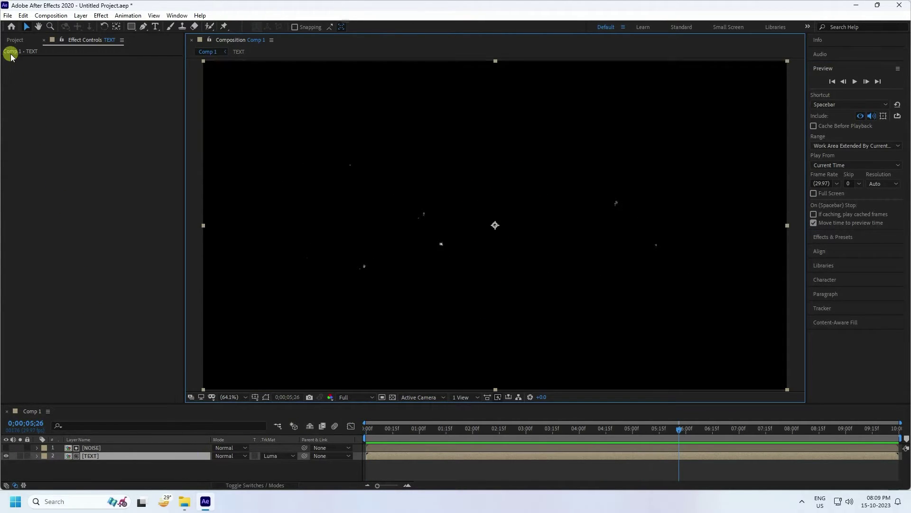
click(16, 39)
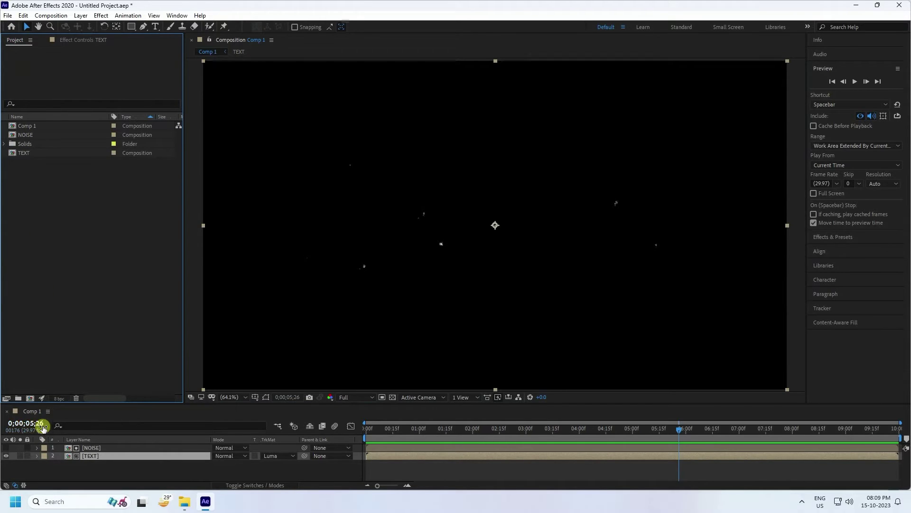
- Create Comp 2 and place Comp 1 in it as a 3D layer
click(29, 398)
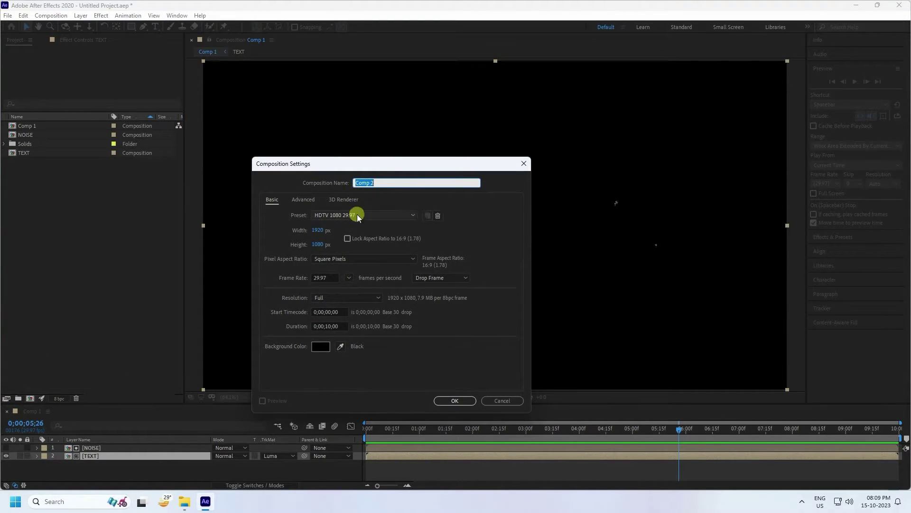
click(450, 401)
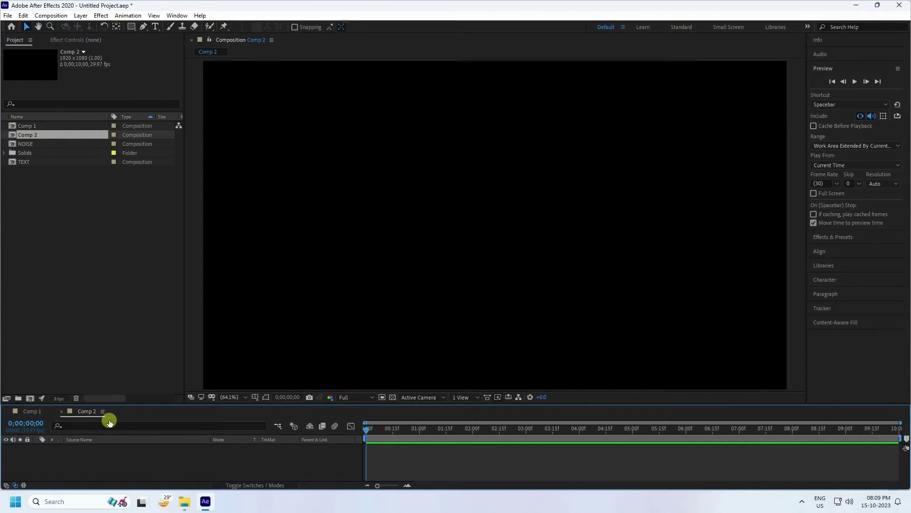
click(23, 125)
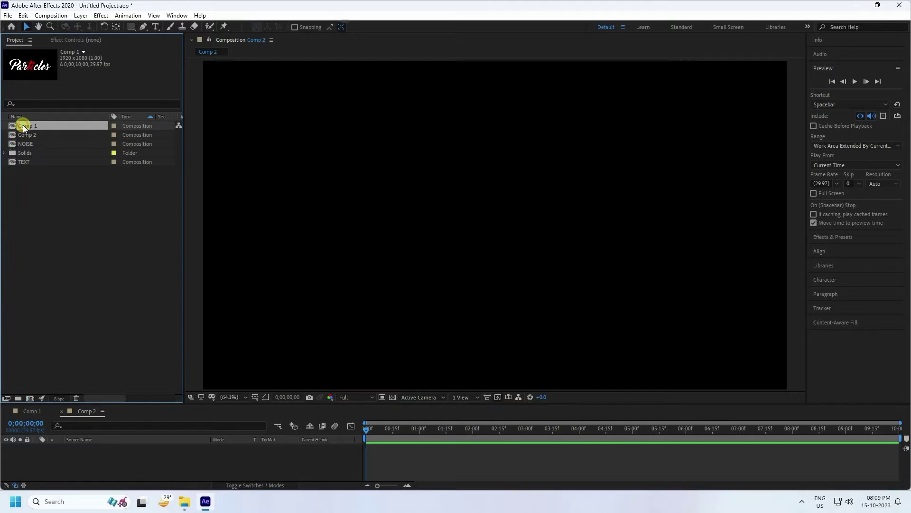
drag(26, 126, 140, 461)
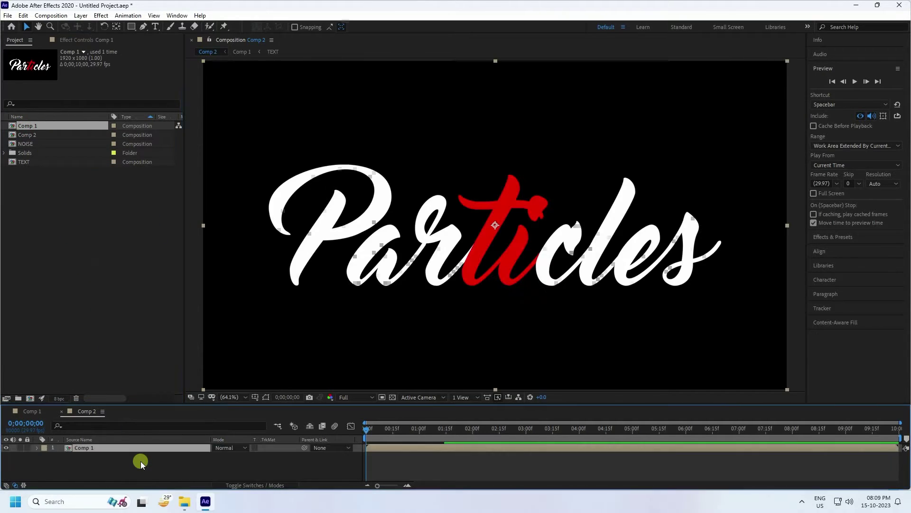
click(234, 483)
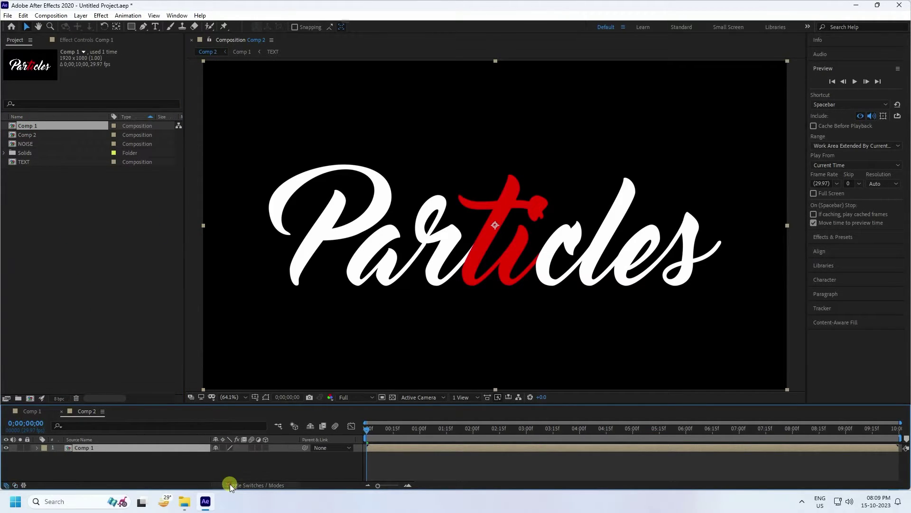
click(265, 448)
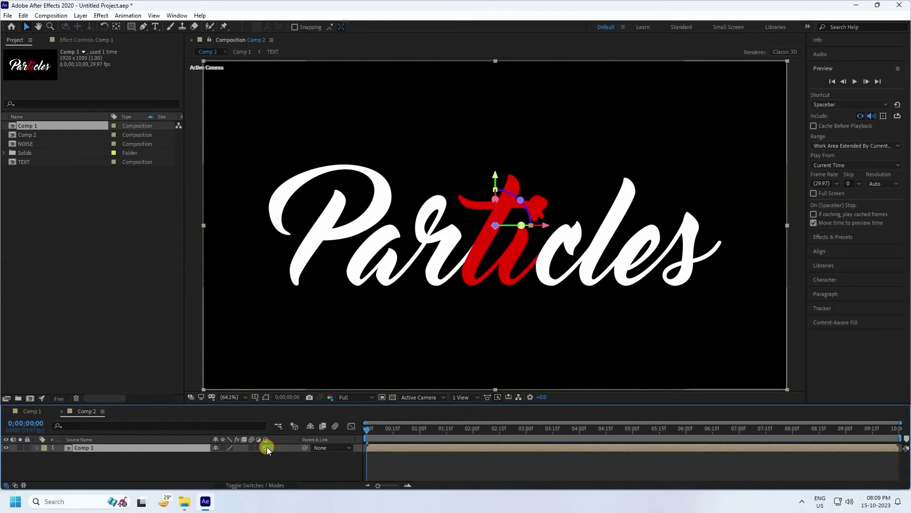
- Add a new full-size solid named 'Particles' to Comp 2
right_click(133, 466)
click(158, 359)
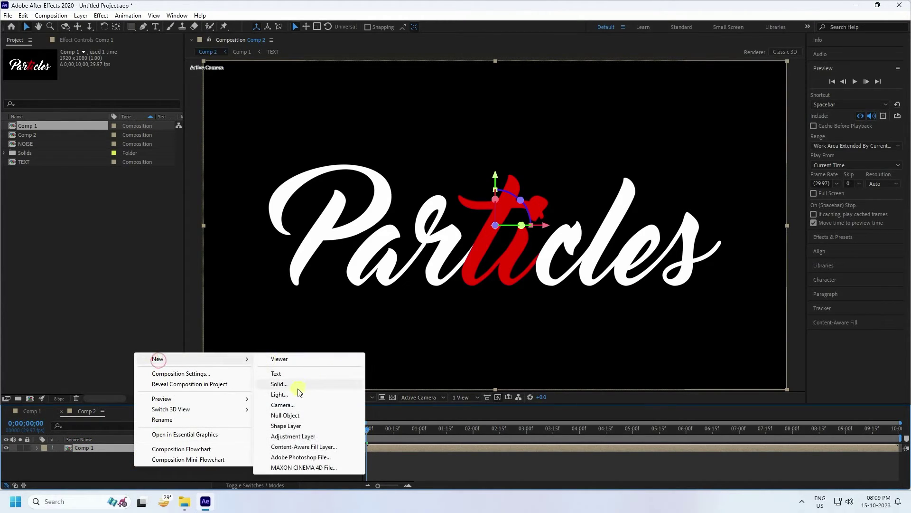
click(278, 384)
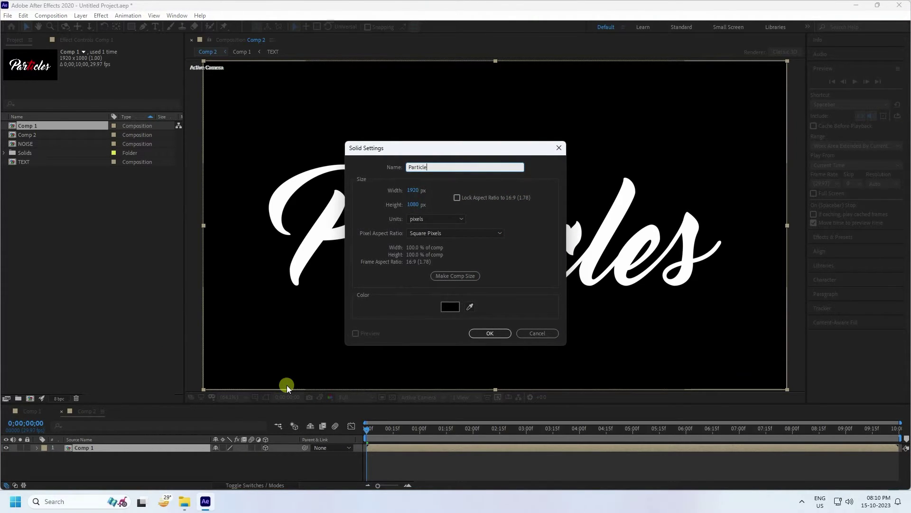
click(492, 335)
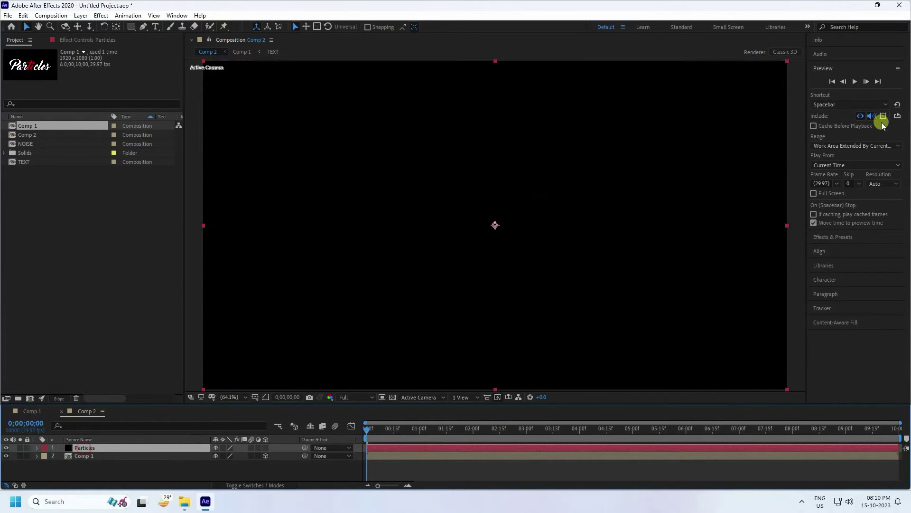
- Apply Trapcode Particular to the Particles solid with 500000 particles per second
click(100, 16)
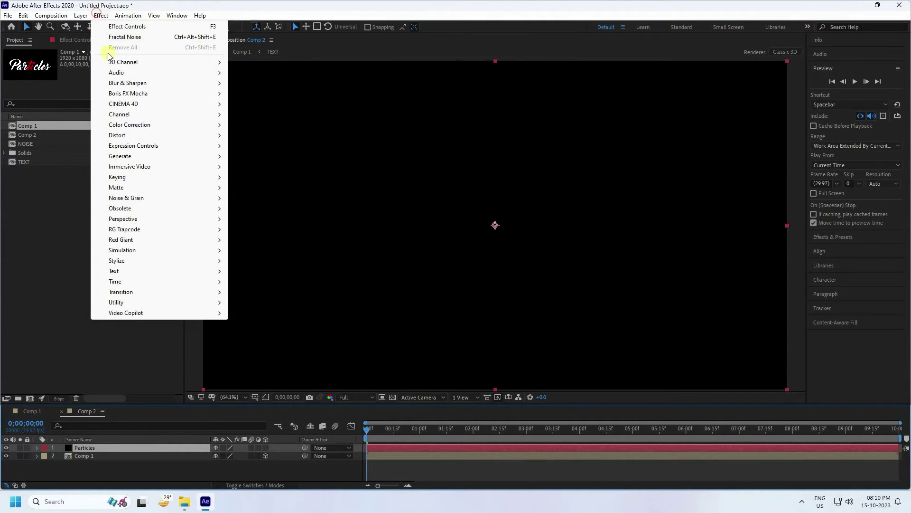
mouse_move(127, 230)
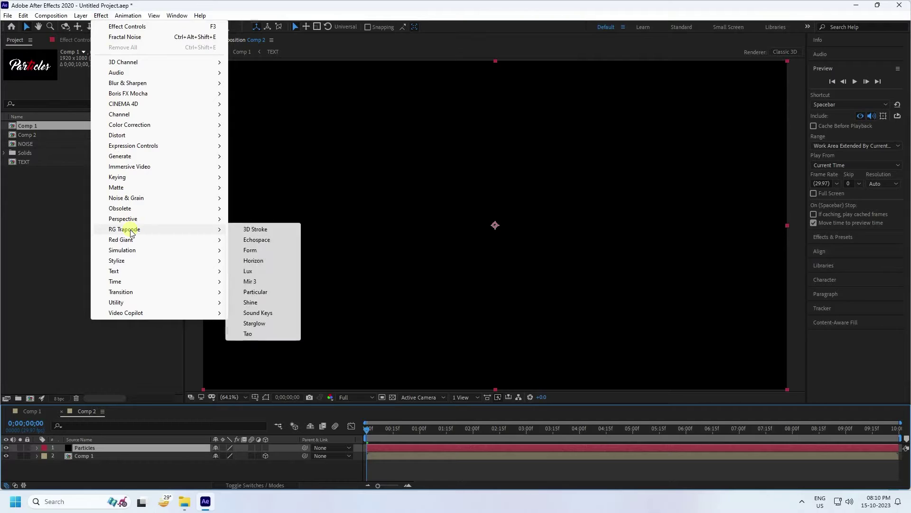
click(266, 294)
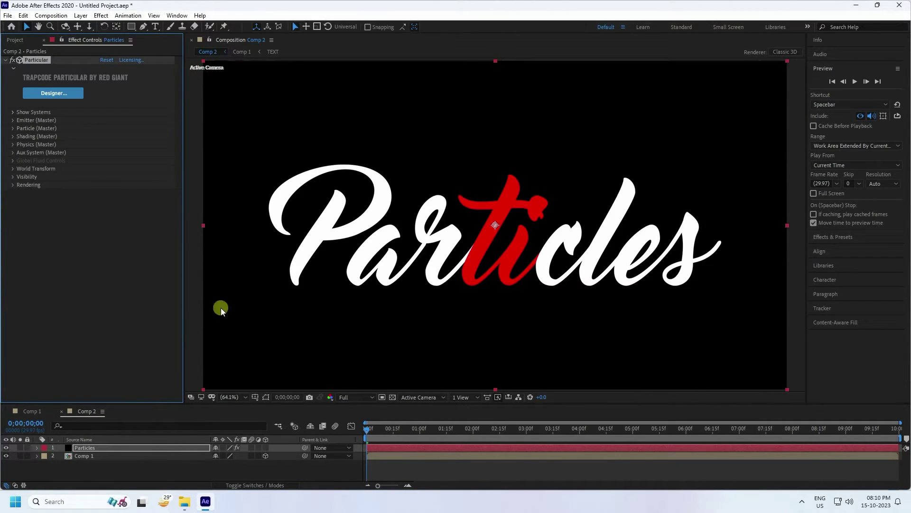
click(13, 120)
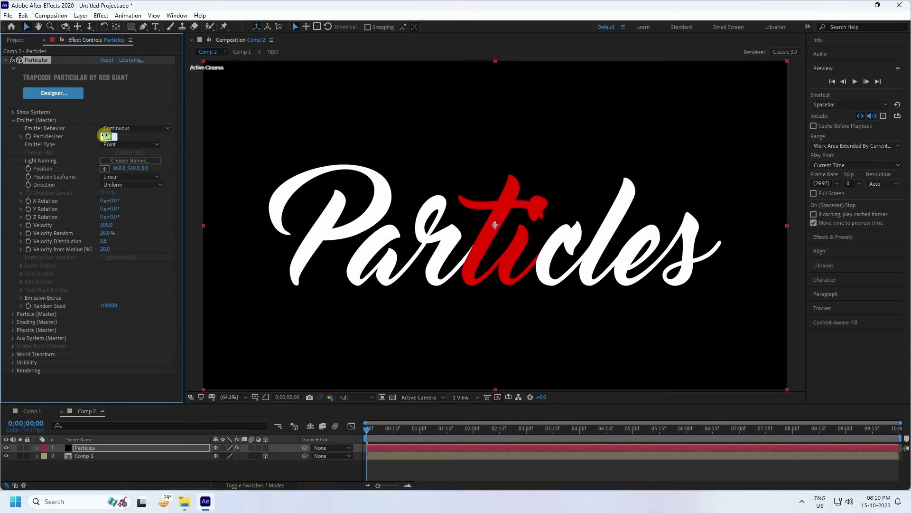
text(500000)
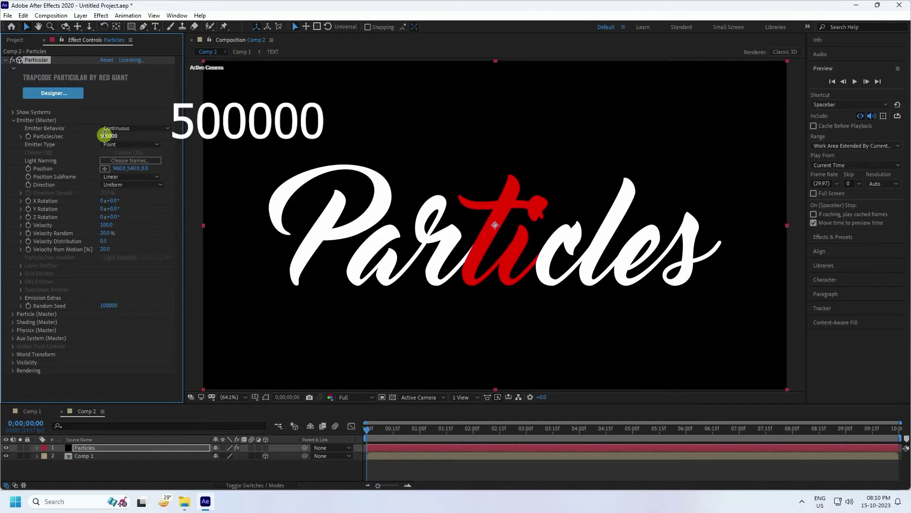
key(Return)
- Set the emitter type to Layer, velocity 10, emitting from the Comp 1 layer
click(528, 429)
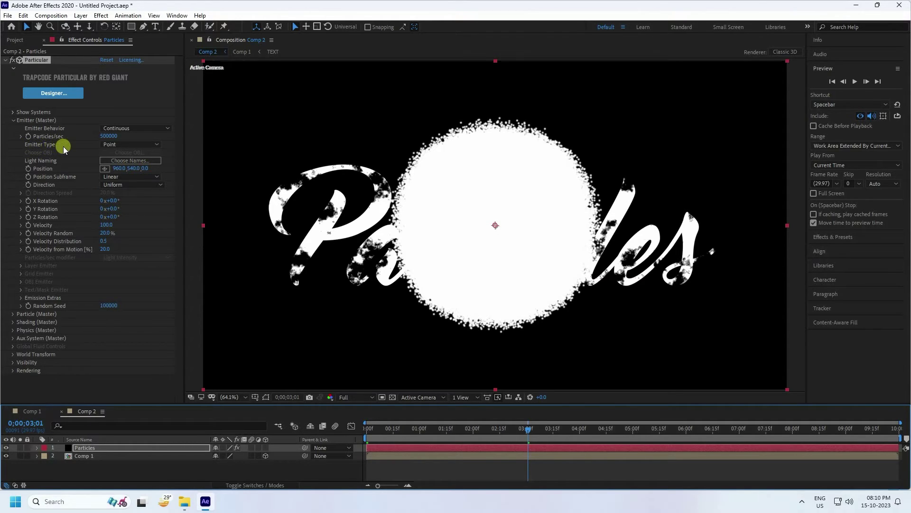
click(104, 145)
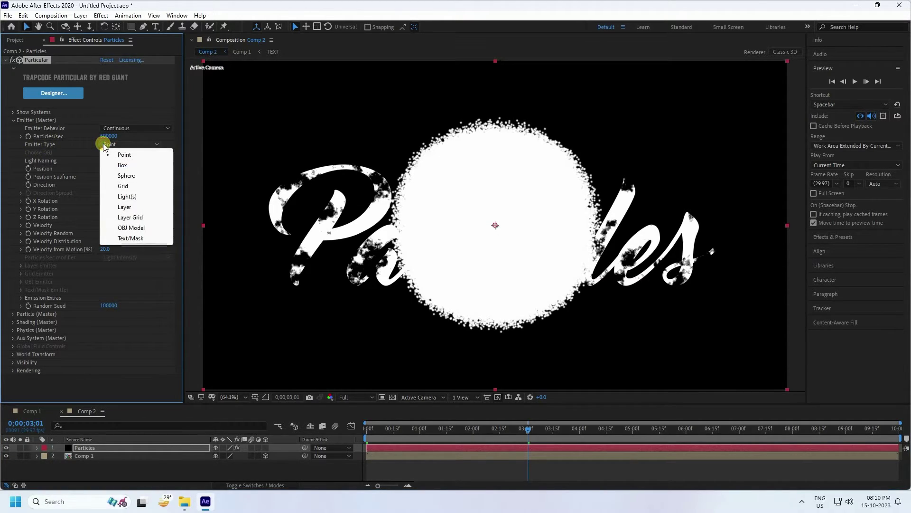
click(124, 207)
click(106, 224)
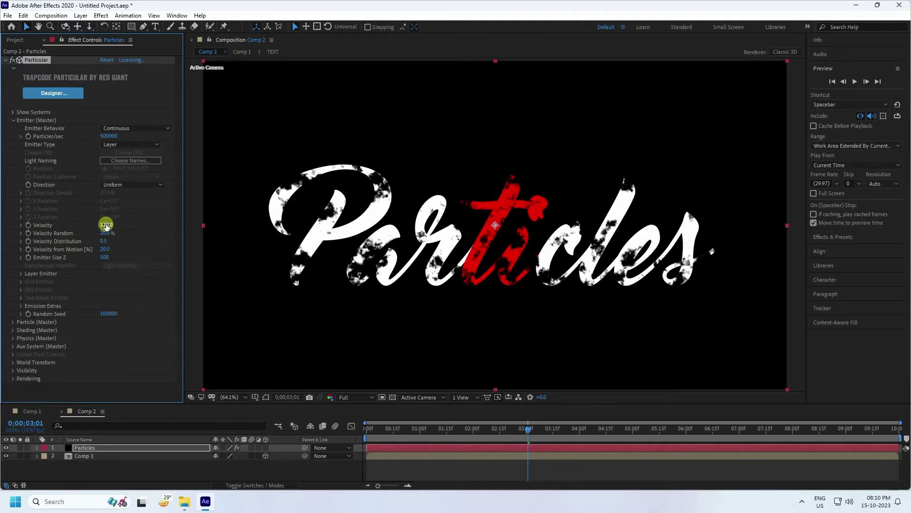
text(10)
key(Return)
click(21, 274)
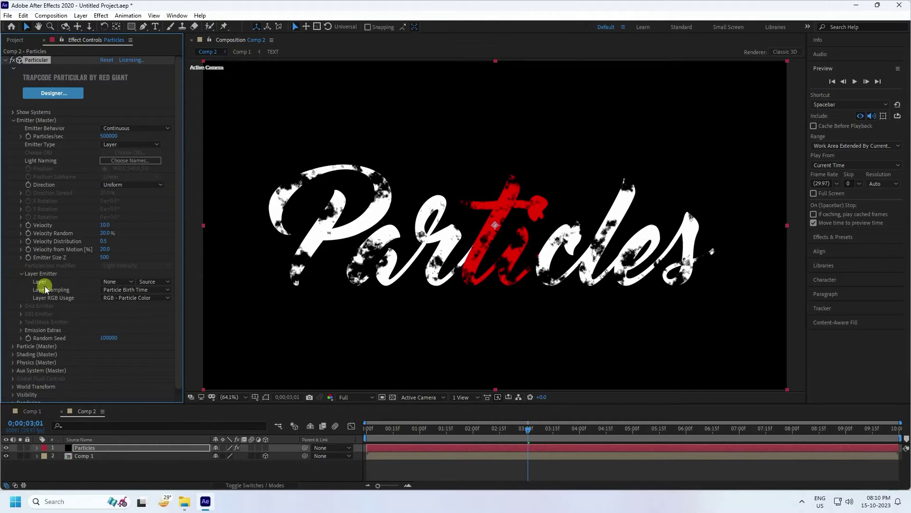
click(109, 281)
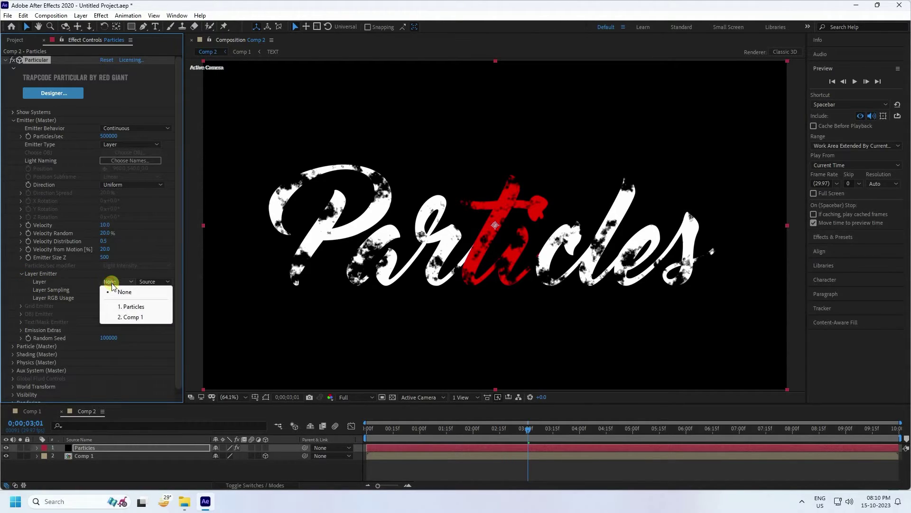
click(131, 317)
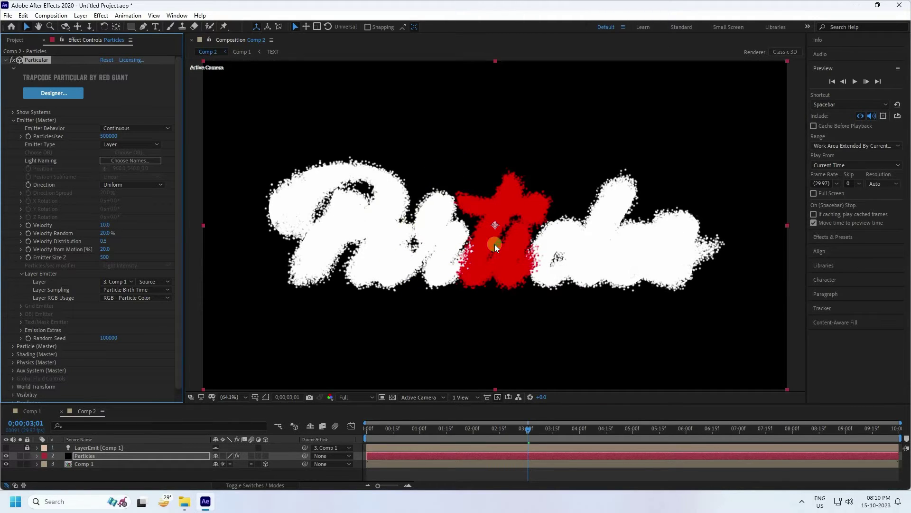
- Set particle Life 2 with Life Random 100%, Sphere Feather 0, Size 1 and Size Random 100%
click(13, 121)
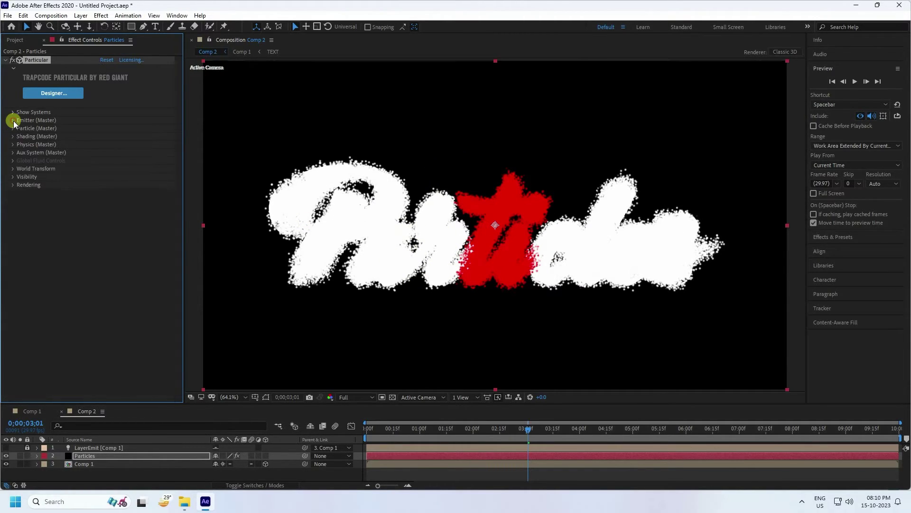
click(13, 129)
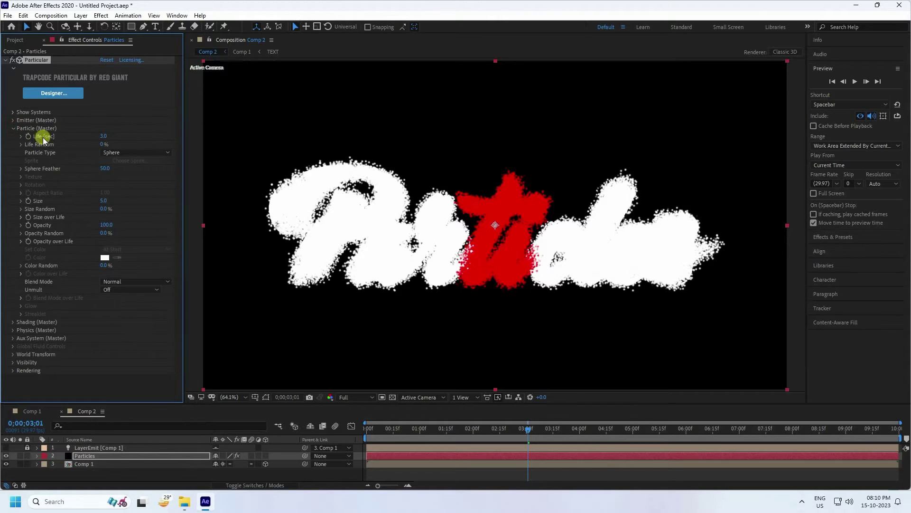
key(Return)
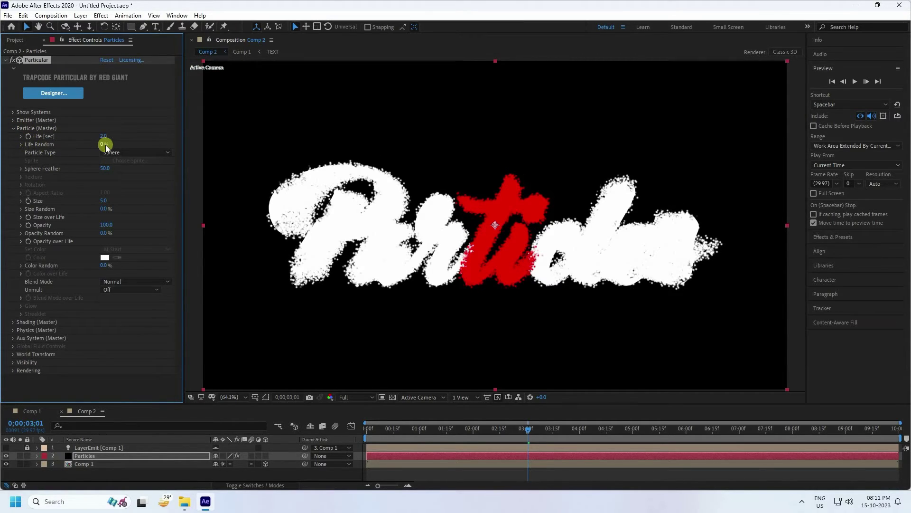
drag(104, 144, 238, 142)
drag(102, 169, 25, 178)
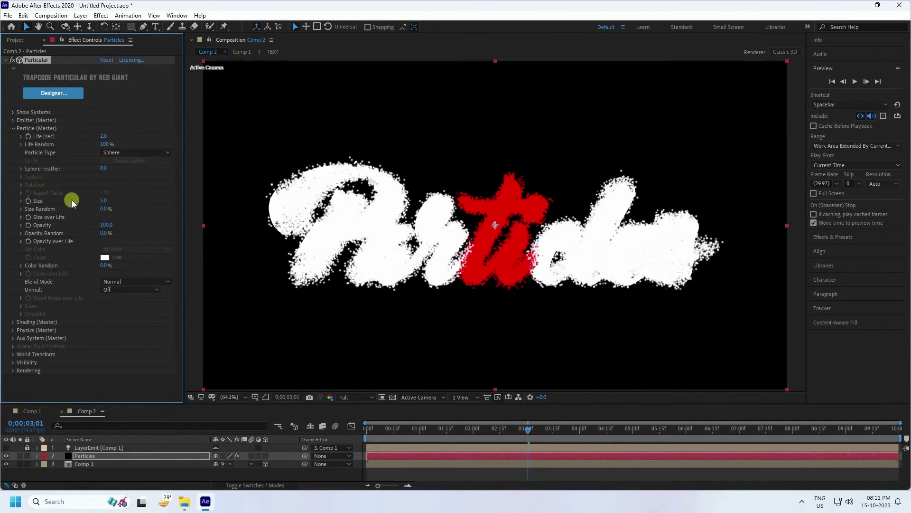
text(1)
key(Return)
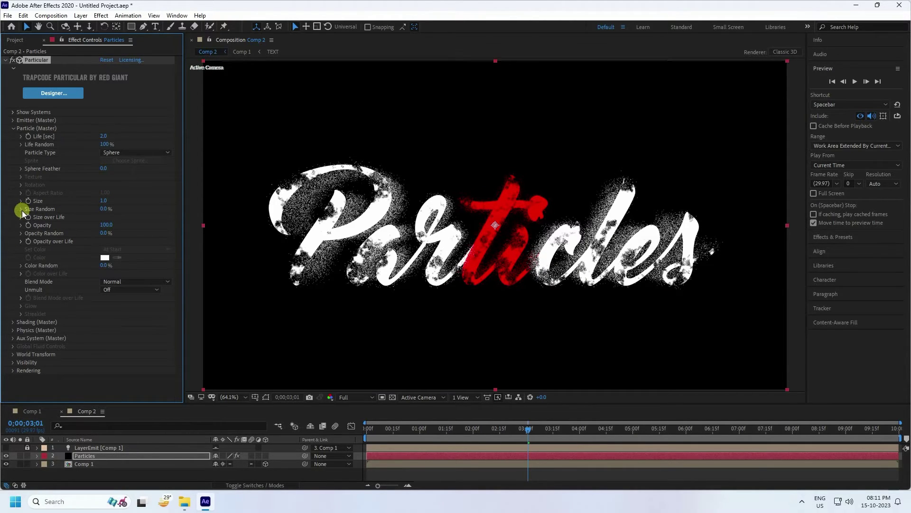
drag(104, 209, 195, 210)
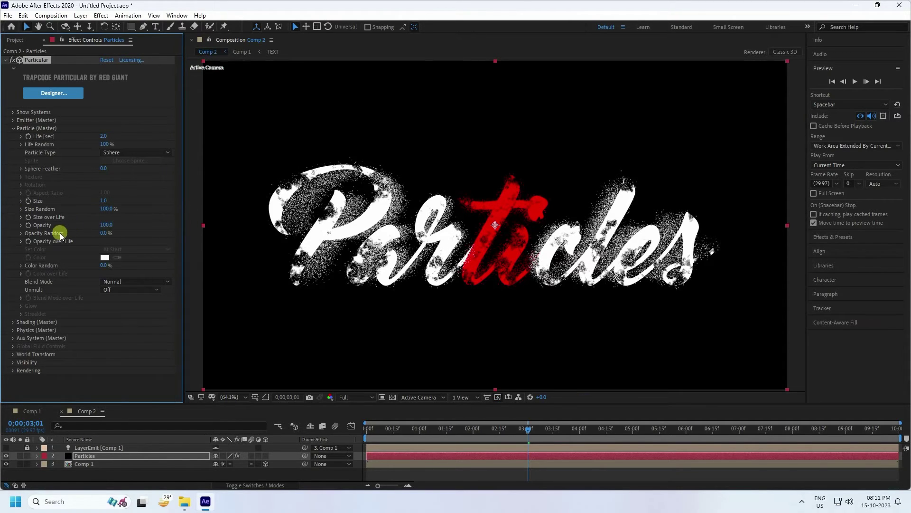
- Apply a fade-out preset curve to the particles' Opacity over Life
click(21, 241)
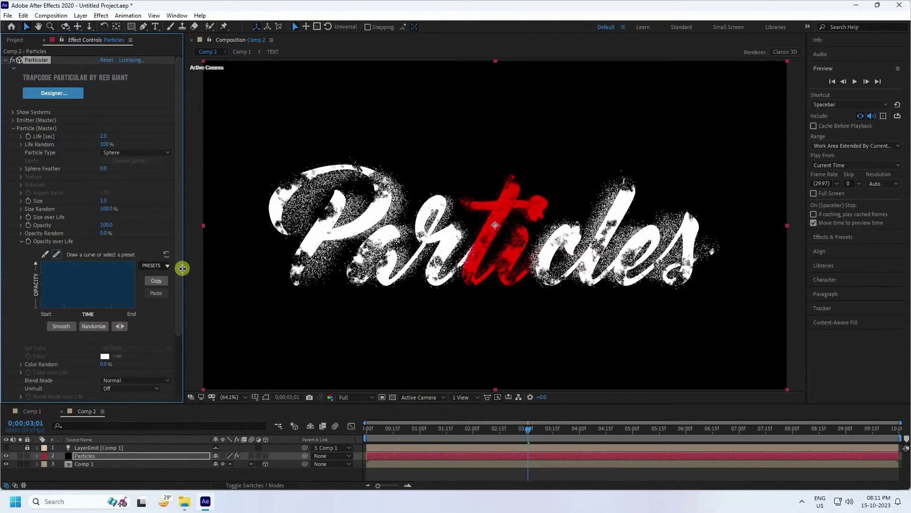
drag(185, 270, 205, 266)
click(166, 266)
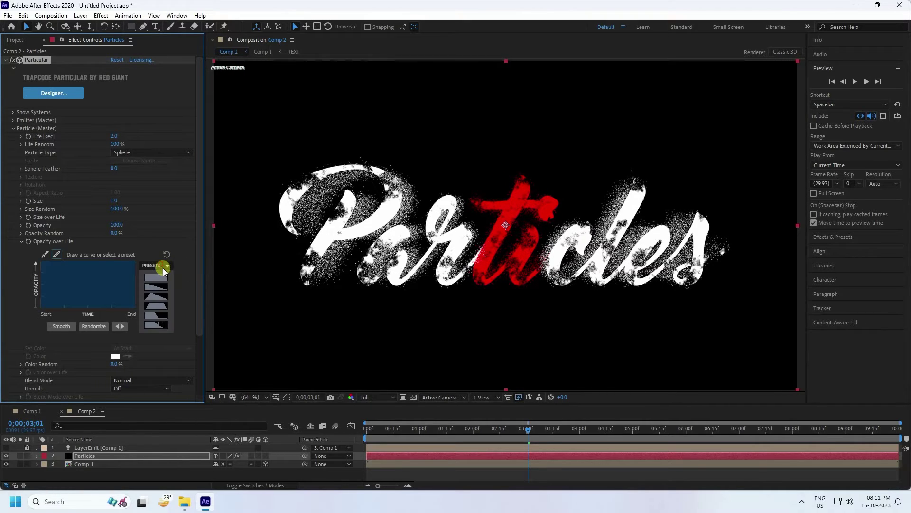
click(161, 289)
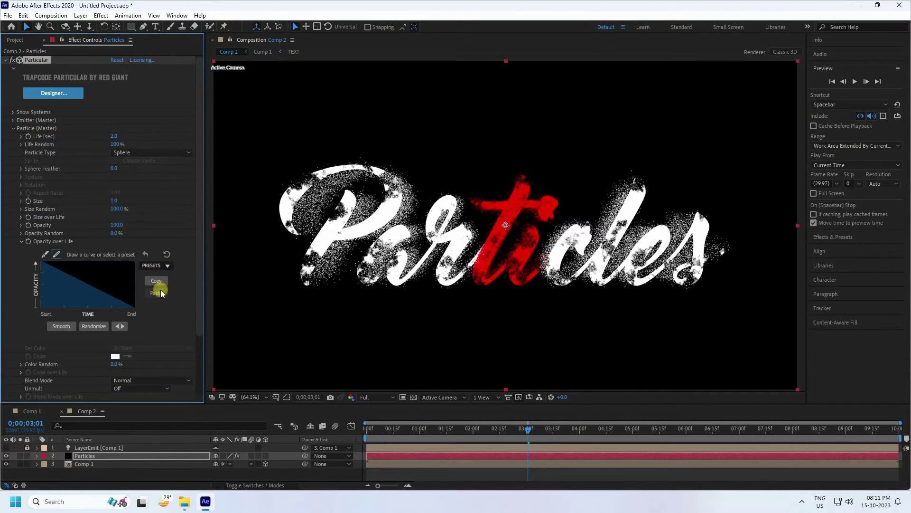
scroll(8, 291, down, 2)
scroll(8, 290, up, 2)
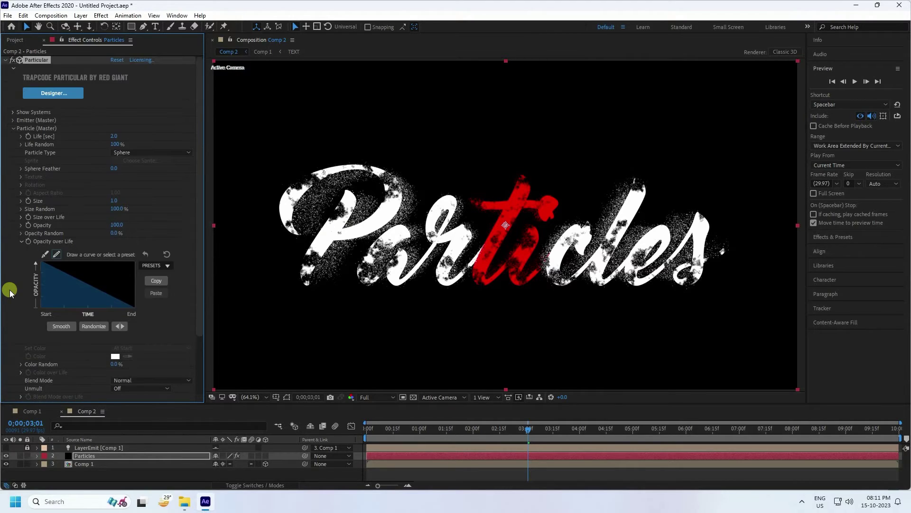
click(12, 120)
click(12, 120)
- Reveal Physics (Master) and its Air settings, and move the playhead back to 0;00;00;00
click(12, 128)
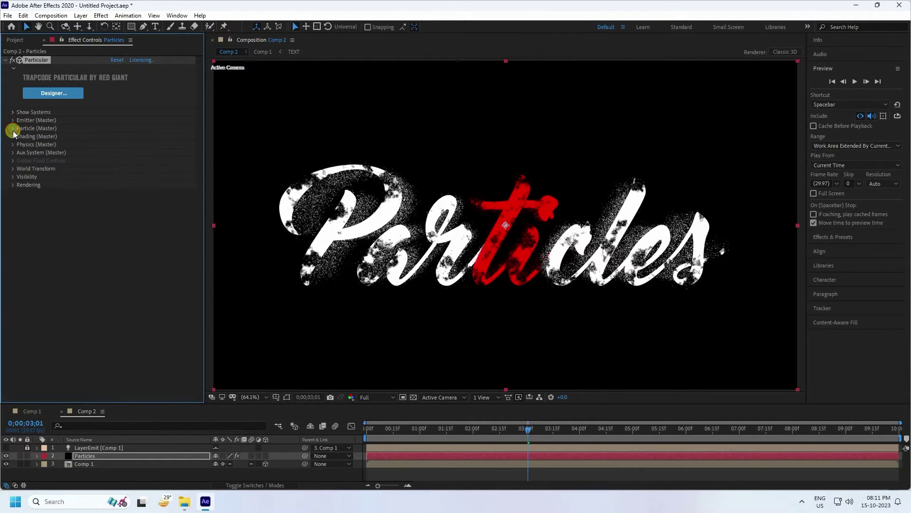
click(13, 145)
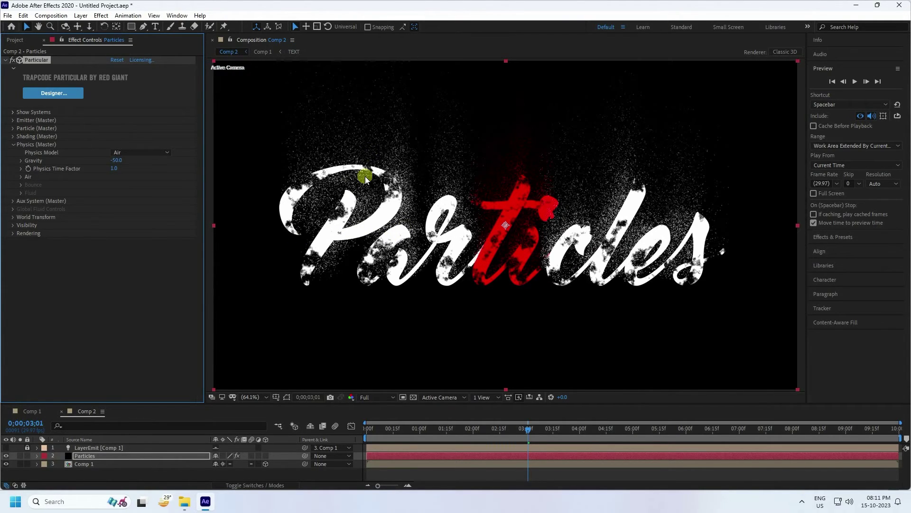
drag(529, 432, 212, 423)
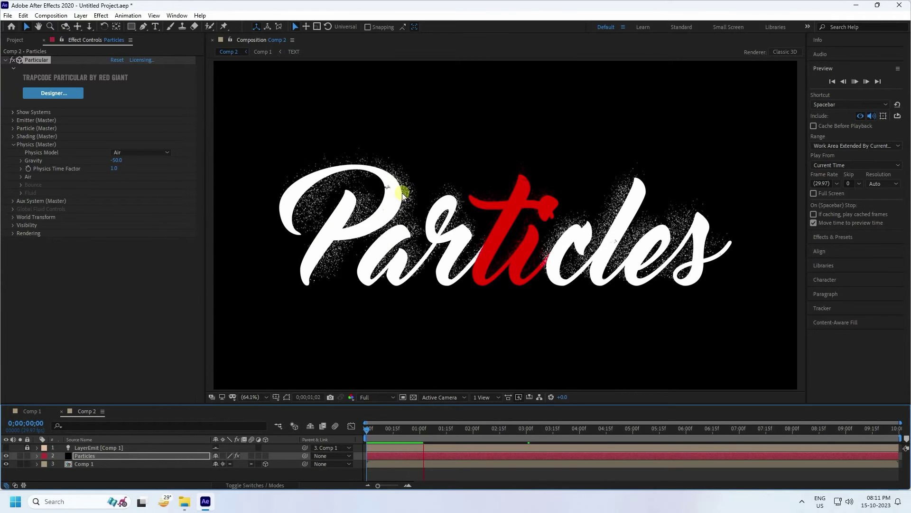
click(22, 178)
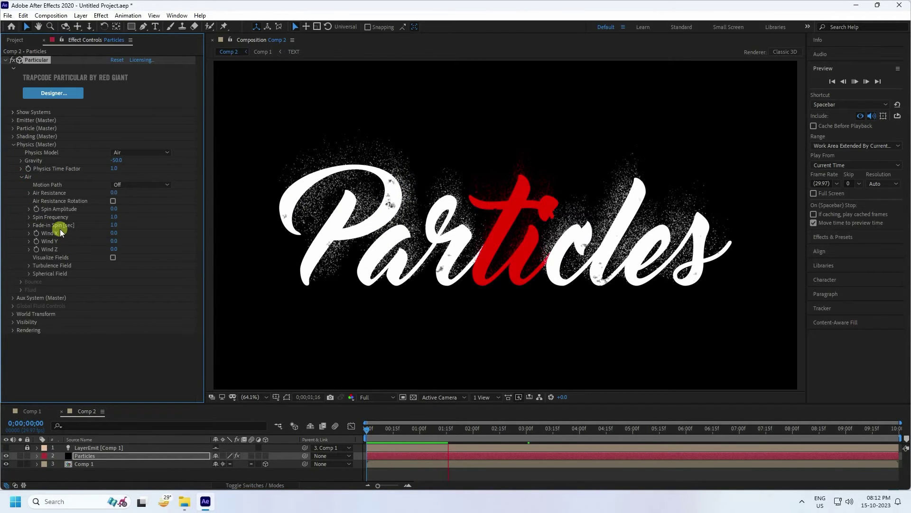
- Set Wind X to 100 and enter -75 for Wind Y in the Air physics
click(114, 233)
text(10)
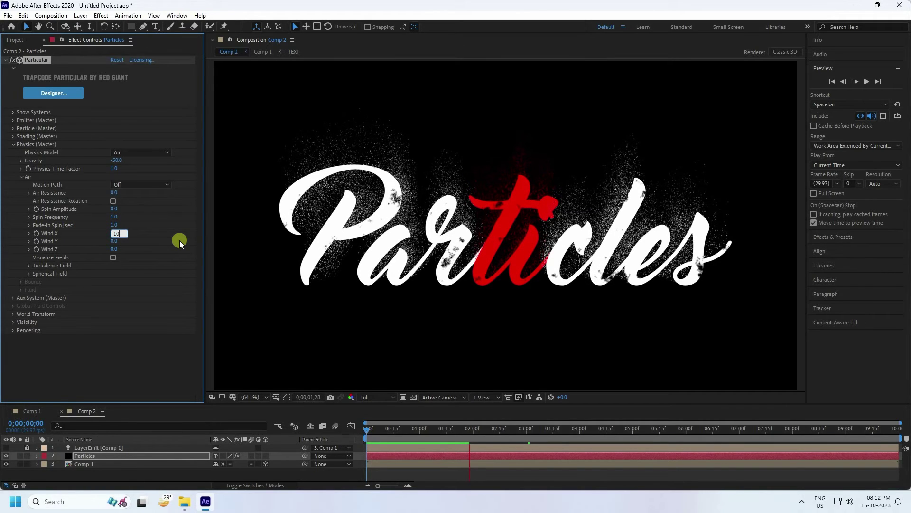
text(0)
key(Return)
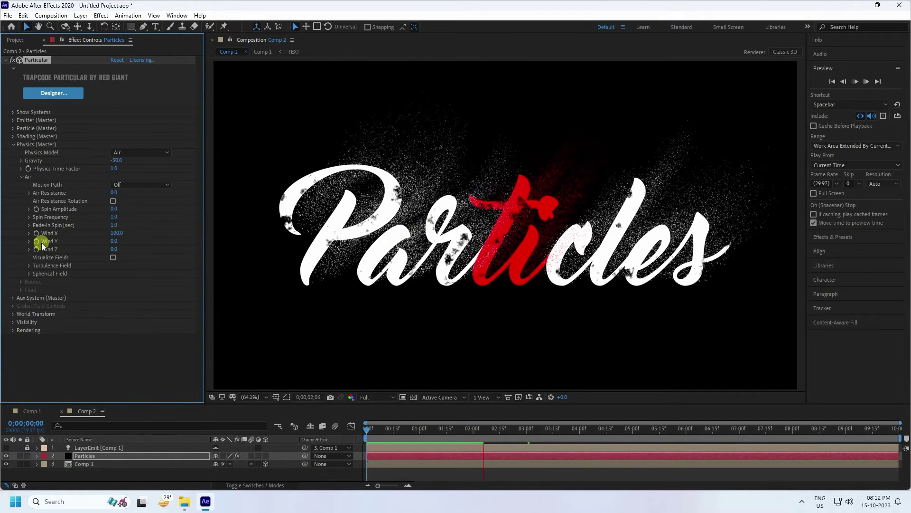
click(113, 243)
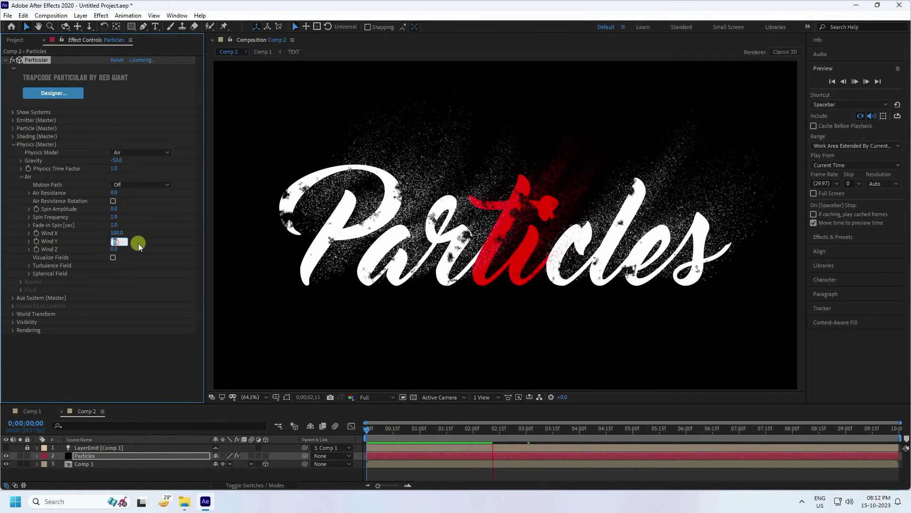
text(-75.)
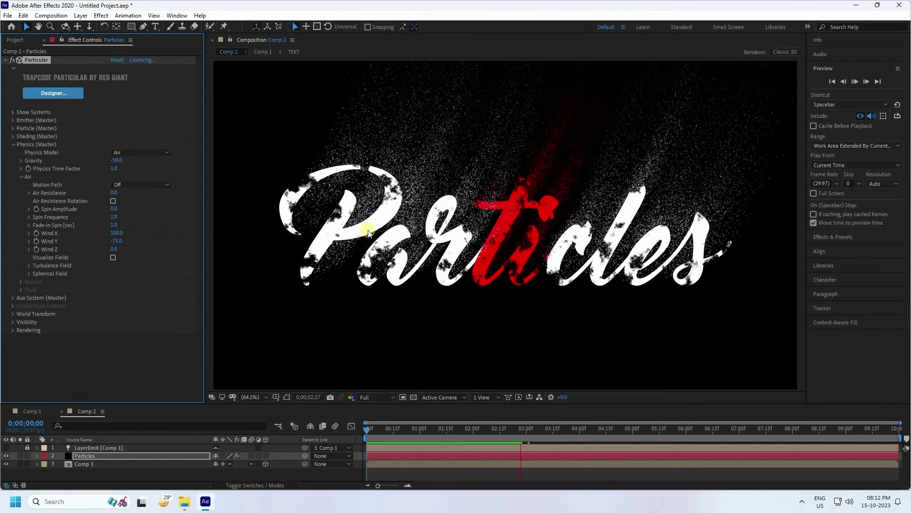
- Set Turbulence Field Affect Size 10, Affect Position 150 and Fade-in Time 0.3
click(29, 266)
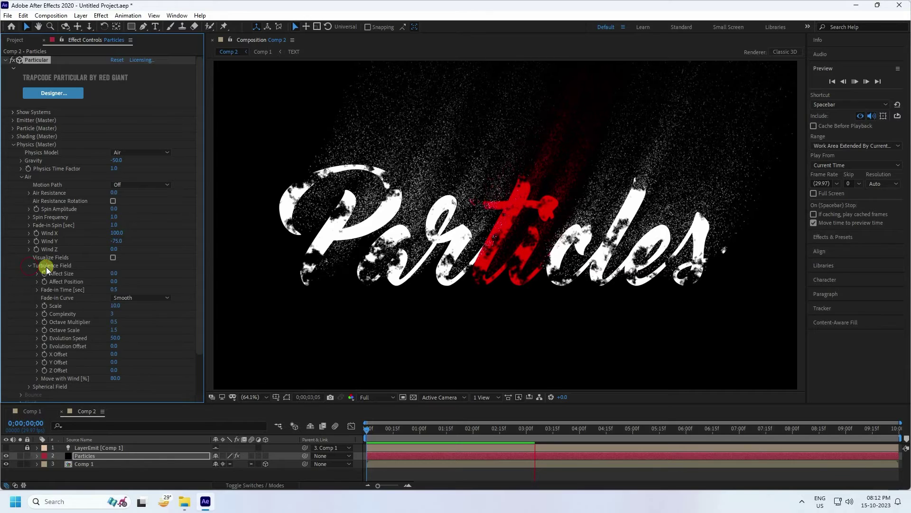
click(115, 273)
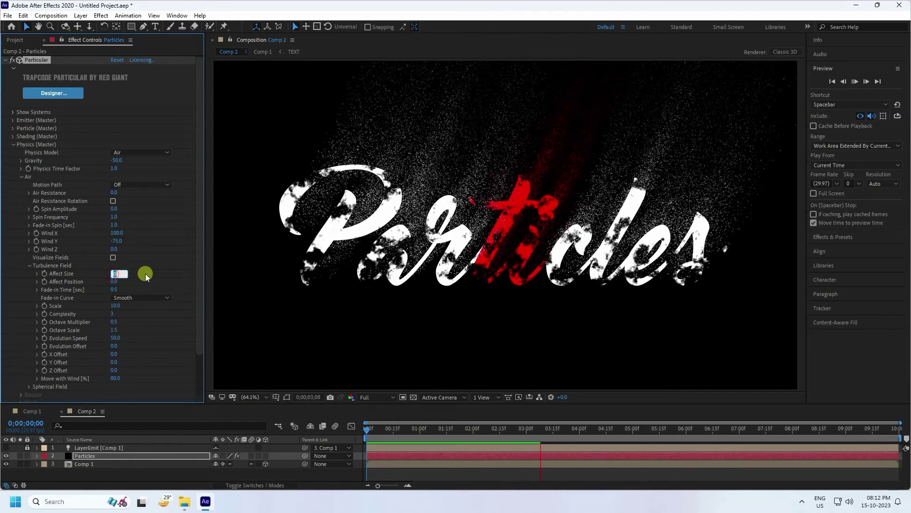
text(10)
key(Return)
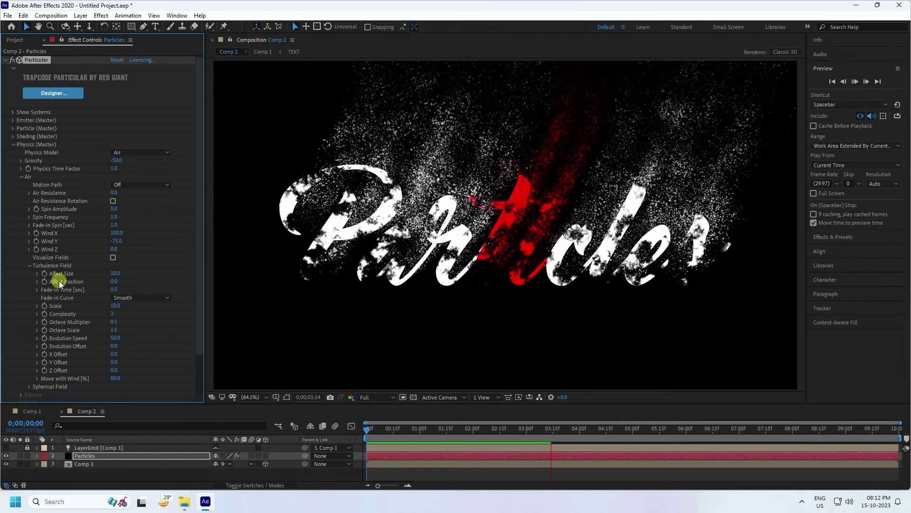
click(116, 281)
text(150)
click(539, 429)
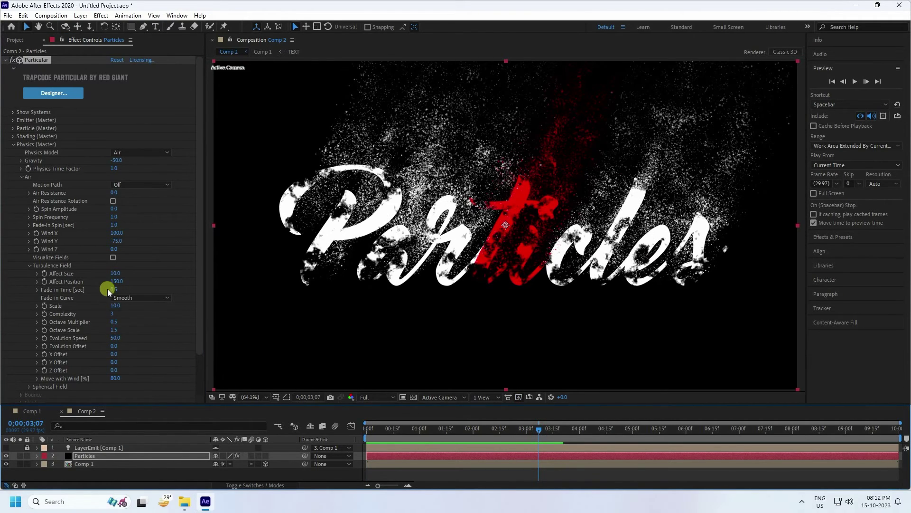
click(115, 290)
text(0.3)
key(Return)
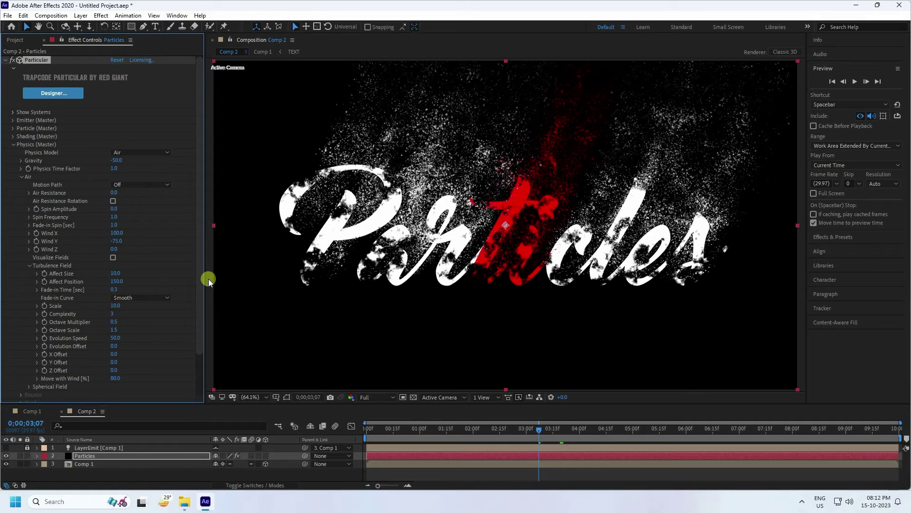
- Scrub back to about 0;00;01;23 and replay the preview to check the turbulence
drag(540, 429, 213, 326)
key(space)
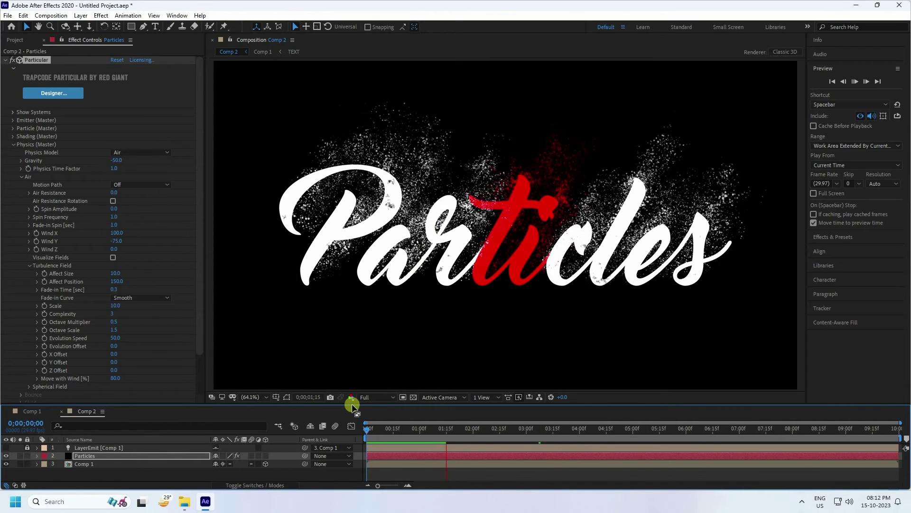
drag(351, 404, 352, 392)
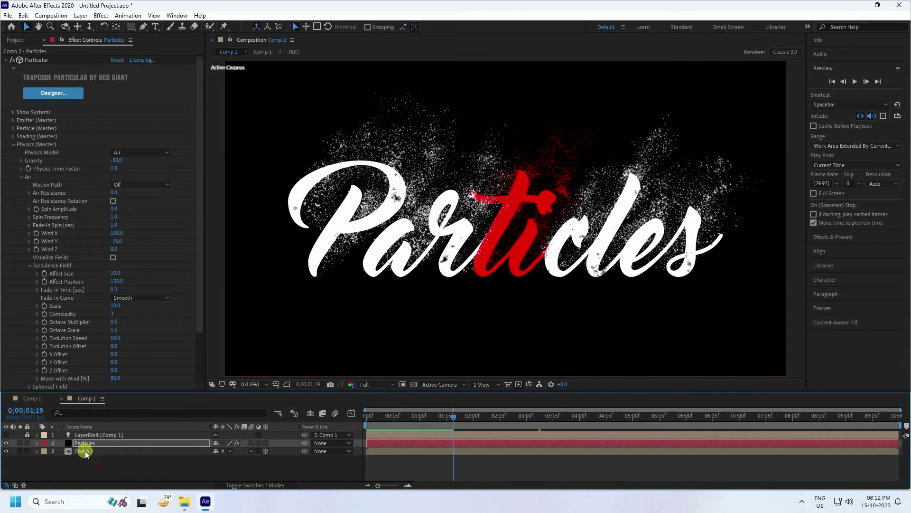
- Duplicate the Particles layer and rename the copy 'Particles 2'
click(87, 444)
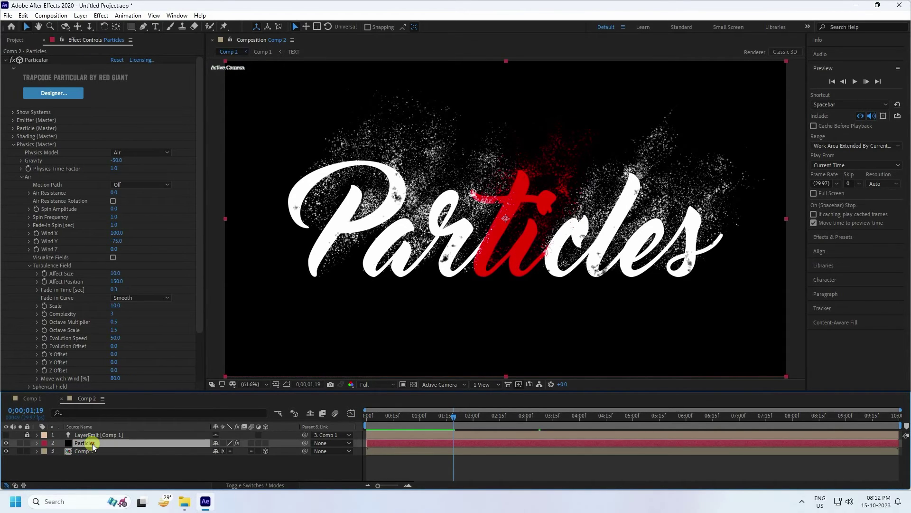
click(23, 16)
click(43, 139)
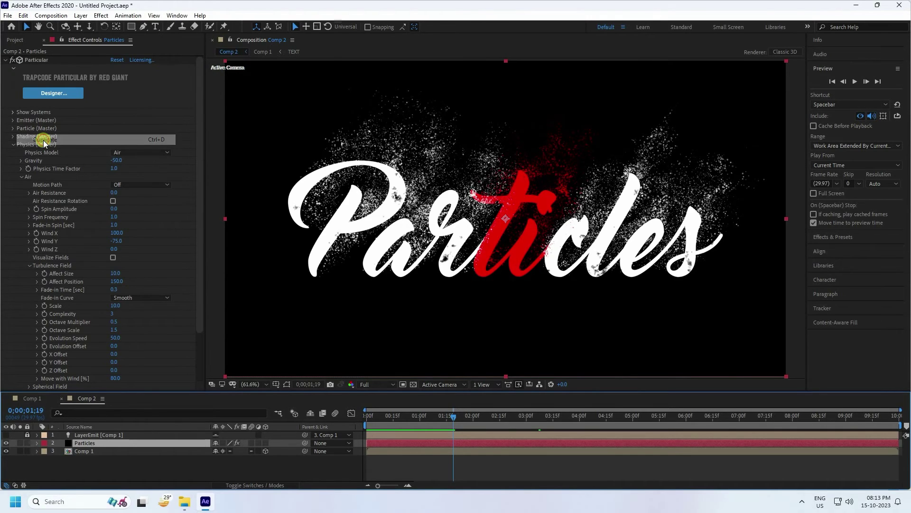
right_click(88, 446)
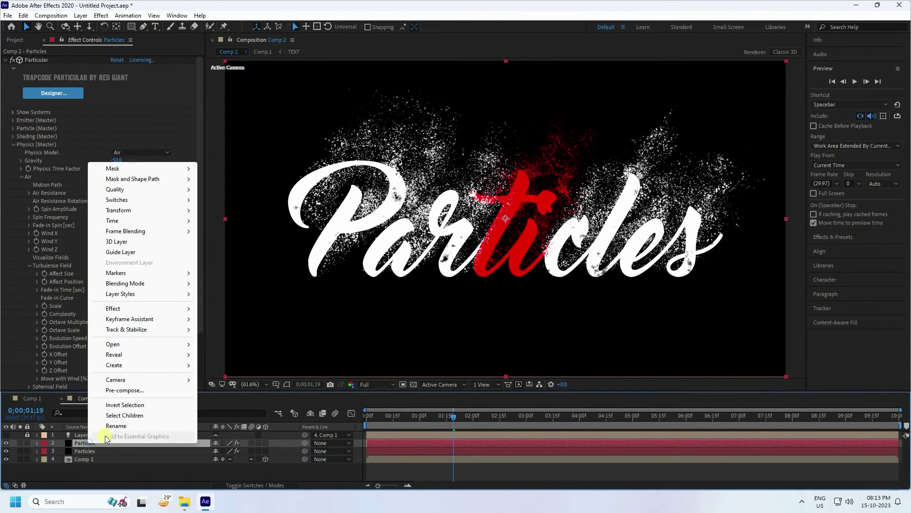
click(114, 429)
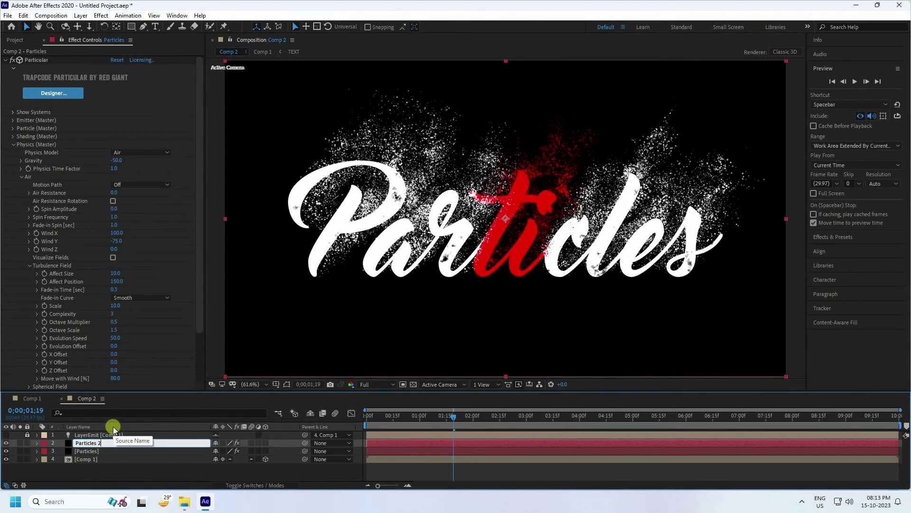
text(2)
key(Return)
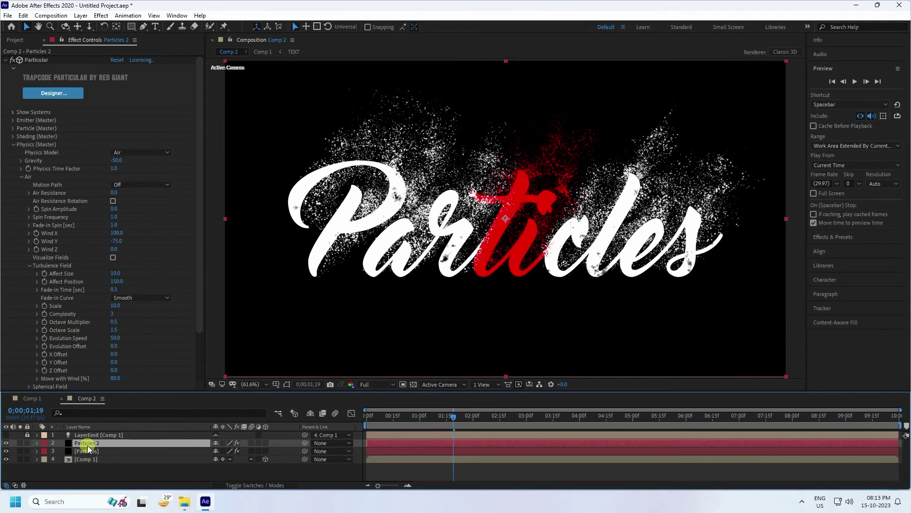
- Lower the copy's Turbulence Field Affect Size to 5
click(13, 144)
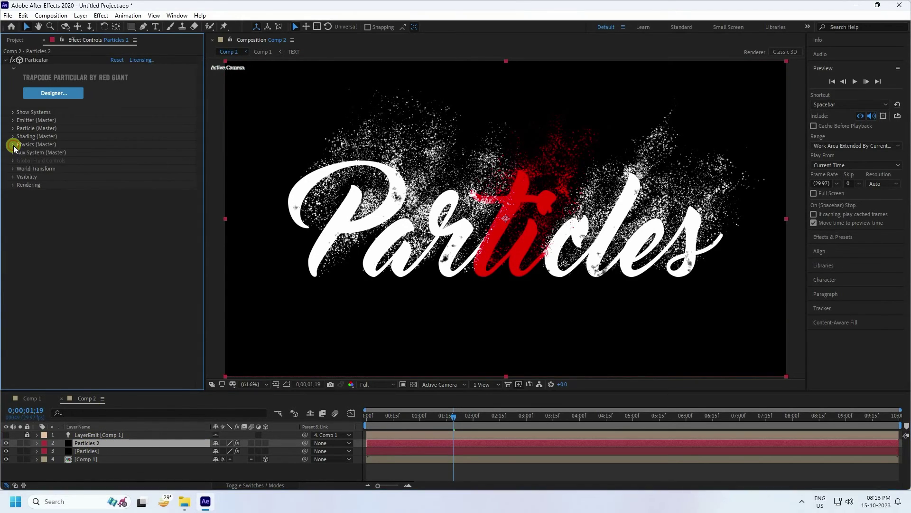
click(13, 145)
scroll(14, 142, down, 1)
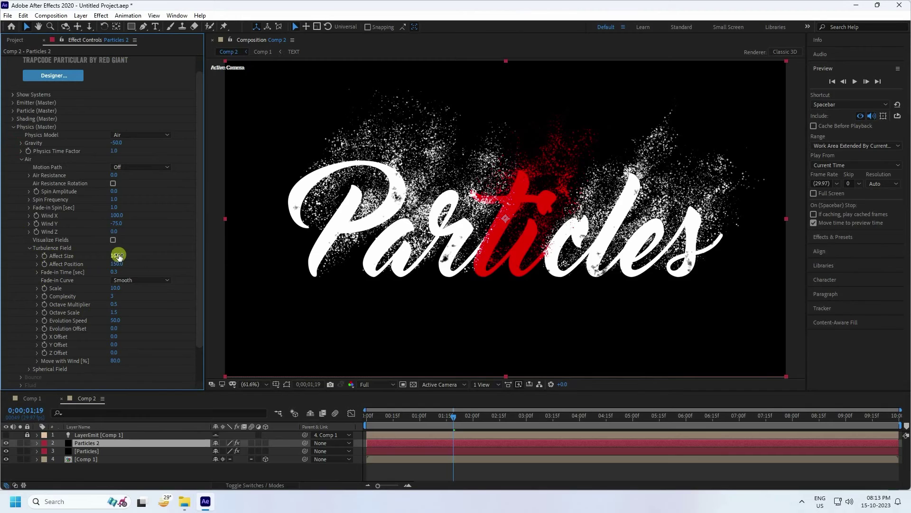
text(5)
key(Return)
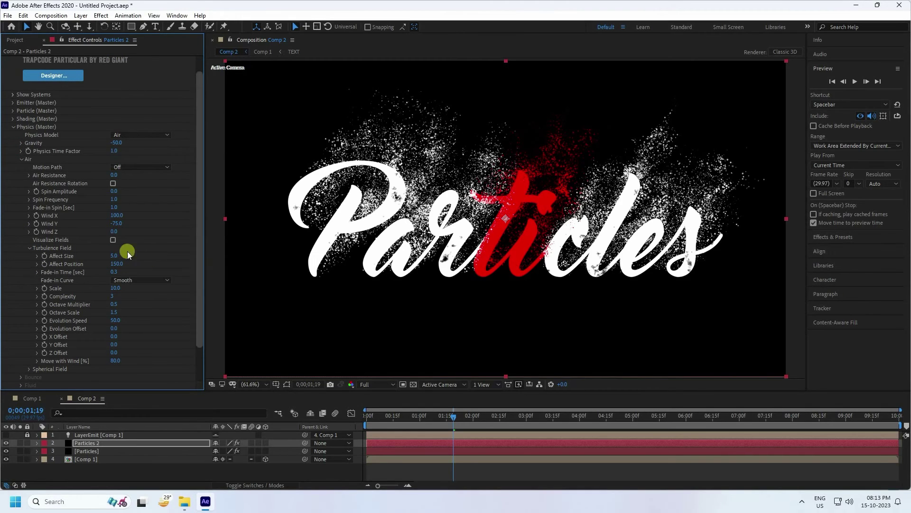
click(29, 246)
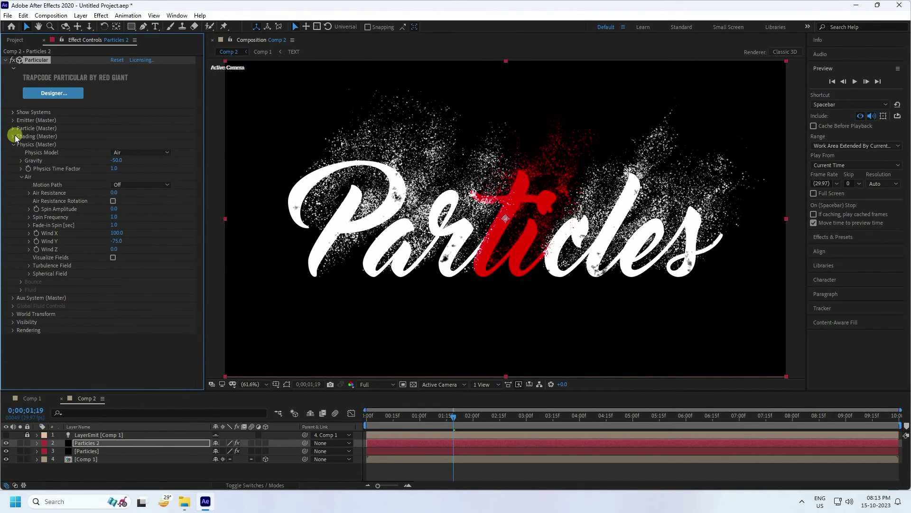
- Set the Particles 2 emitter Velocity to 5 and Random Seed to 200000, then return to frame 0
click(13, 121)
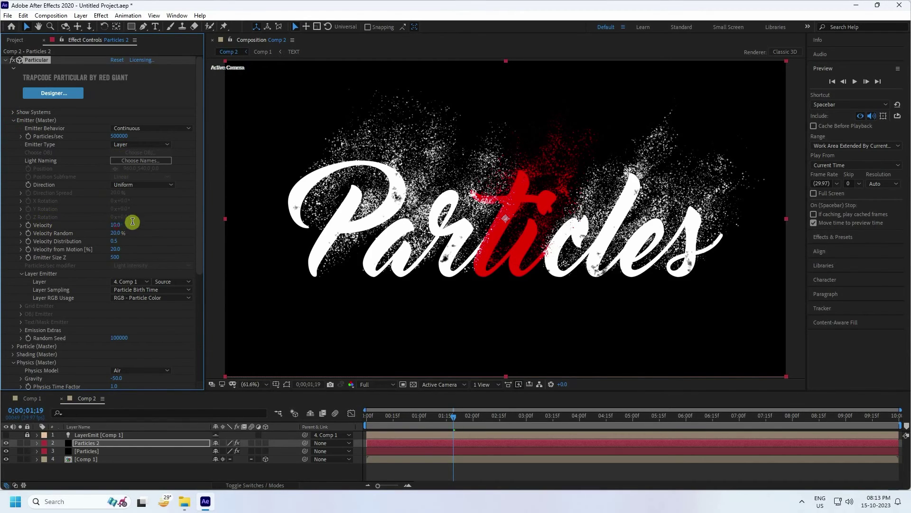
text(5)
key(Return)
click(119, 338)
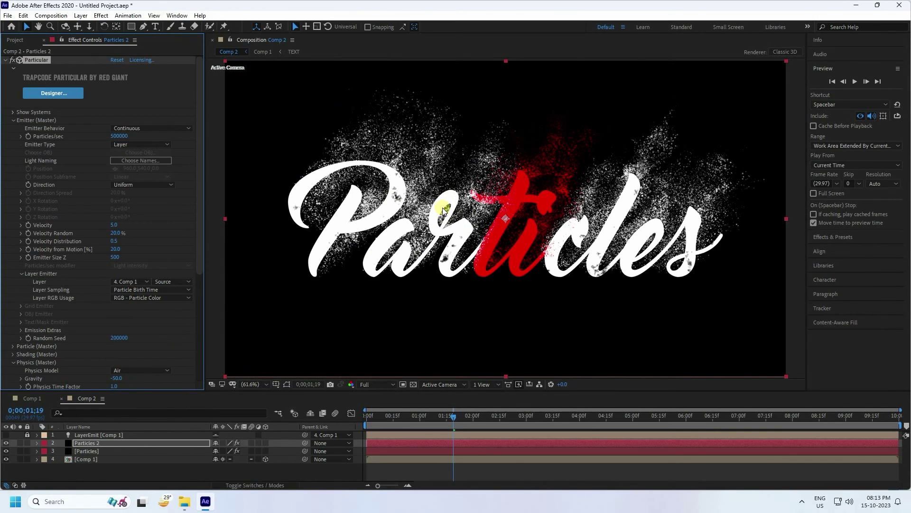
drag(454, 423, 203, 475)
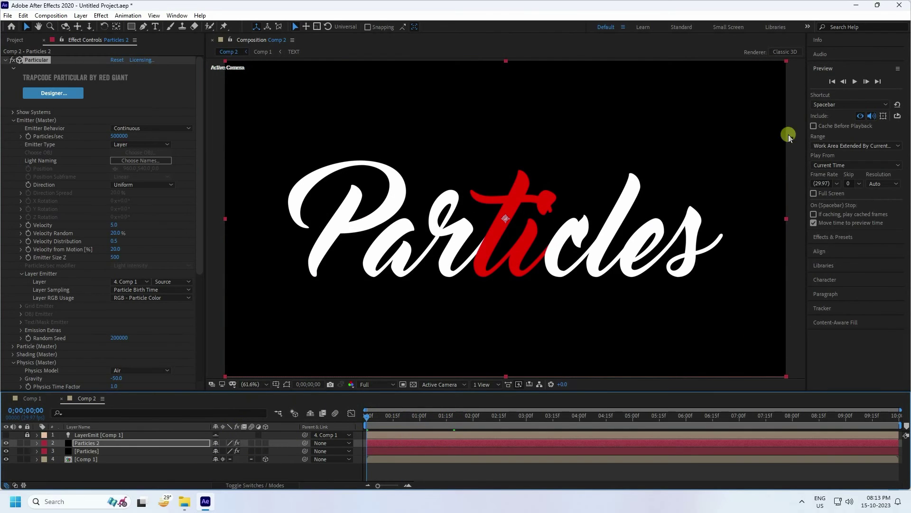
- Play, stop and replay the preview to check both particle layers dissolving the title
click(854, 82)
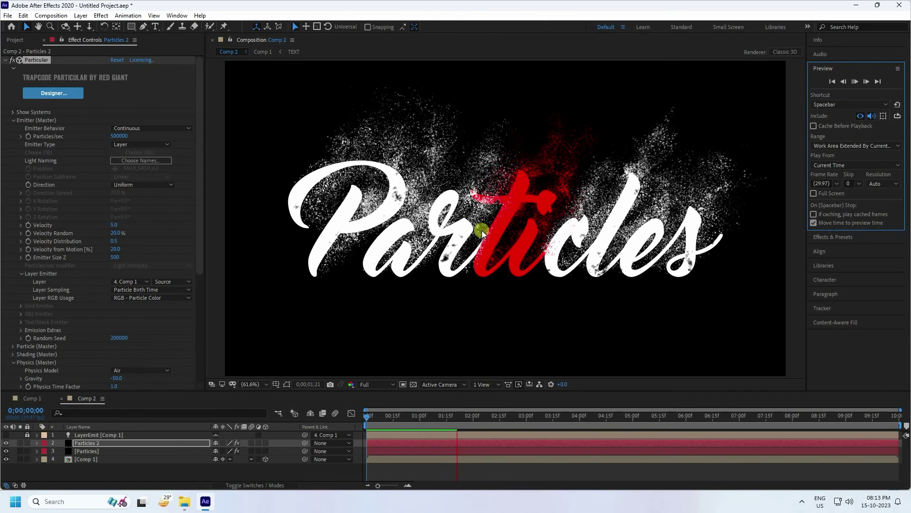
click(443, 414)
click(854, 81)
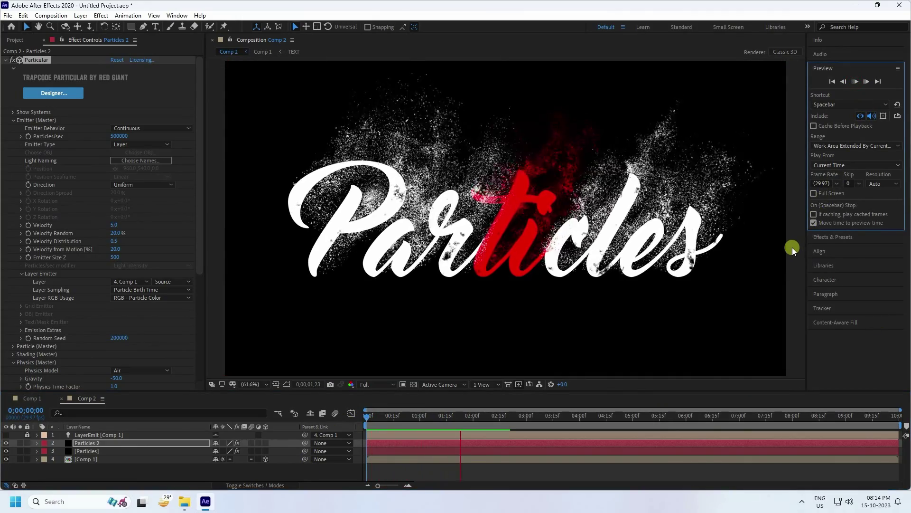